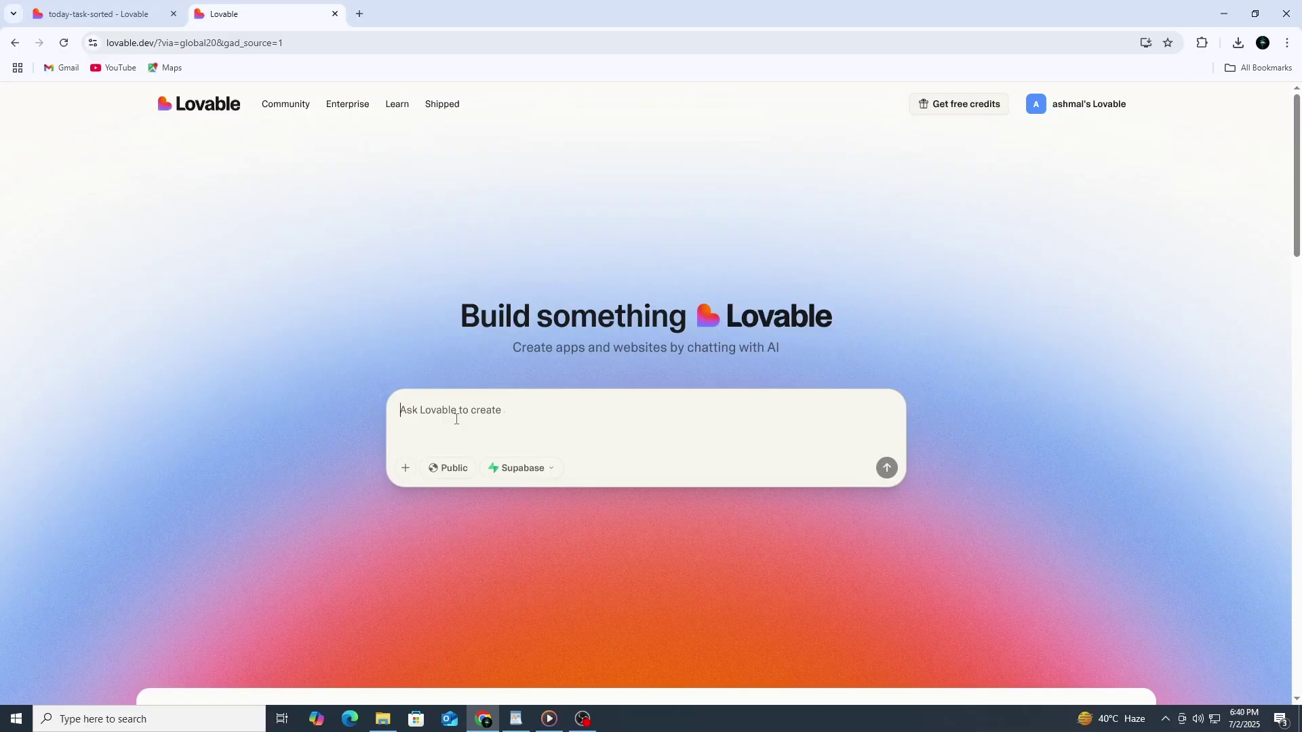
Submit a prompt for a feedback center collecting name, email, feedback type, rating and message, with a view of all submissions
type("\"Create a feedback center where users can submit their name, email, a feedback type, rating, and message. I also want to be able to view all submissions.\"")
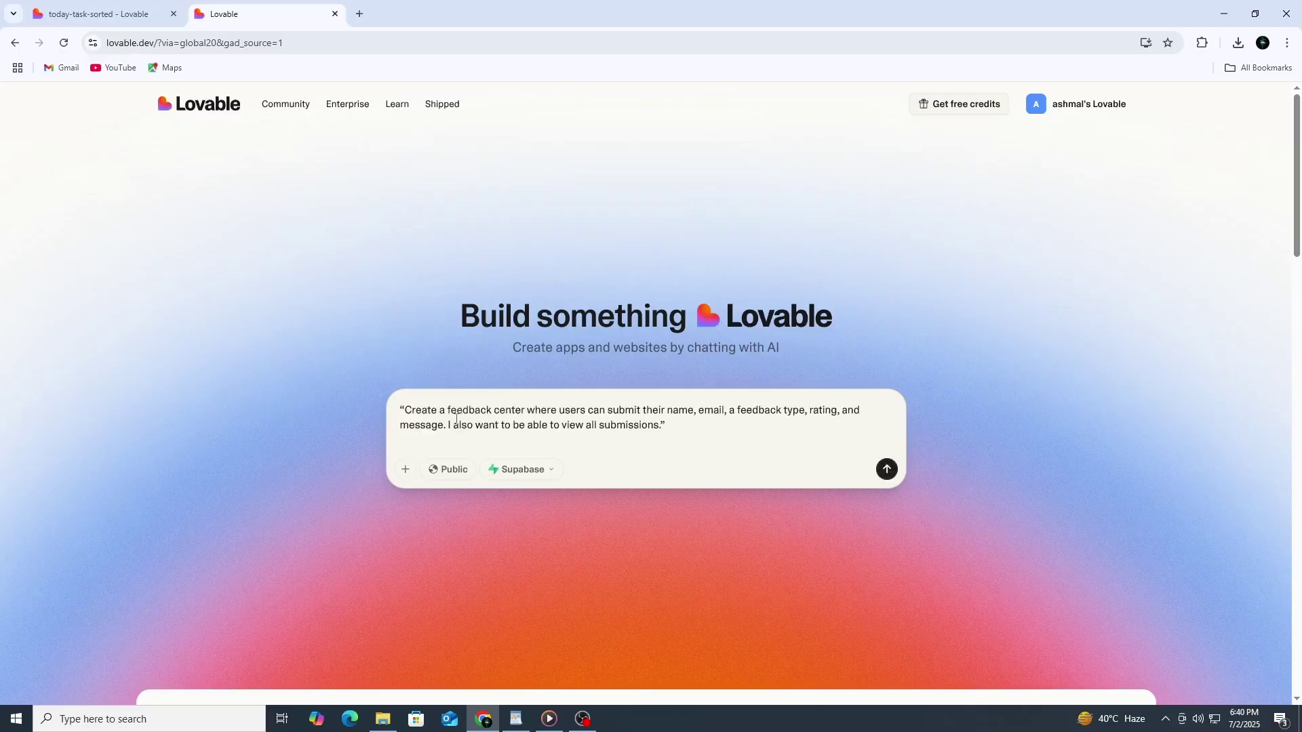
left_click_drag(617, 437, 379, 409)
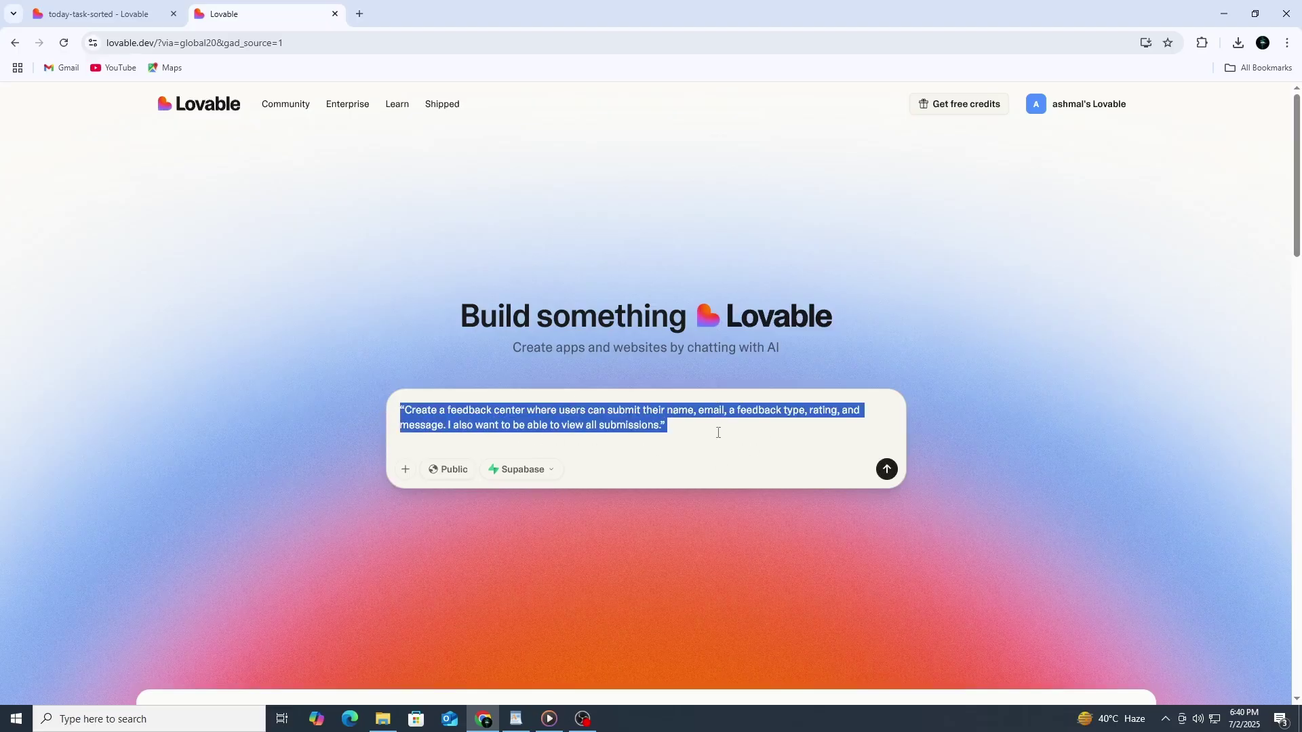
left_click(693, 444)
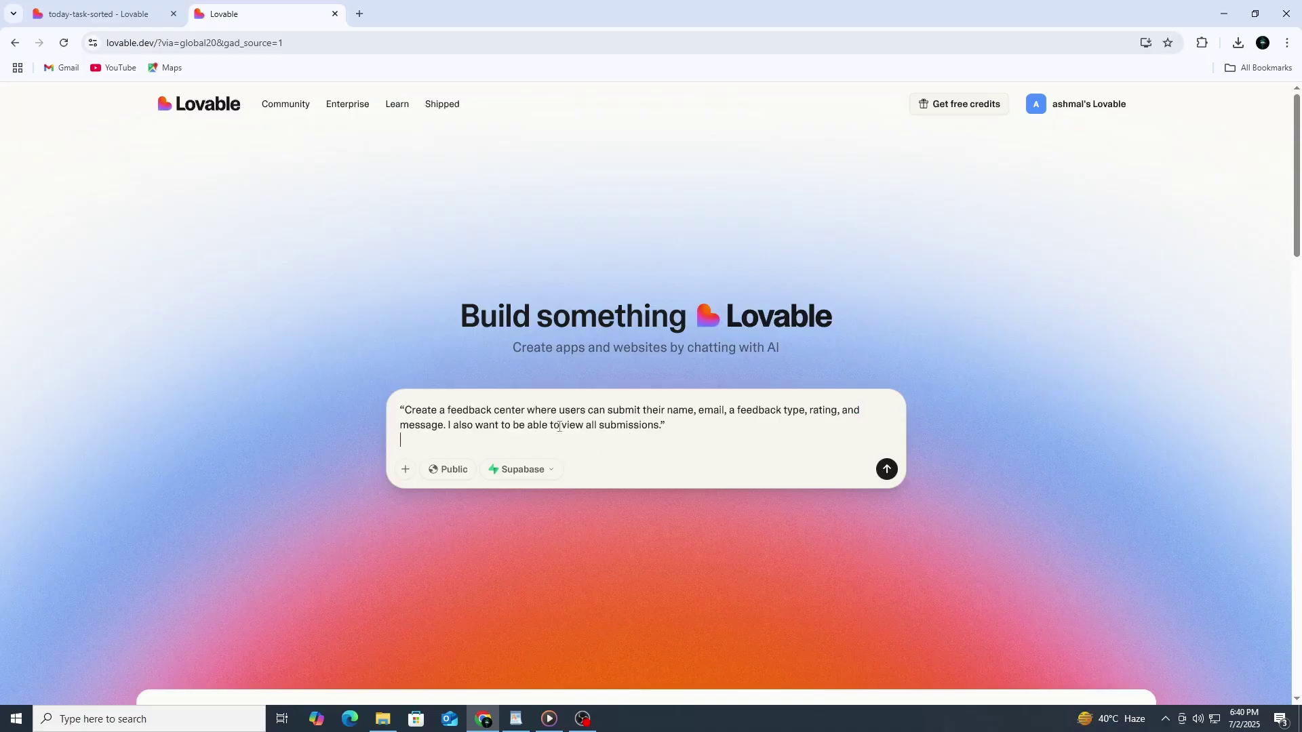
left_click(883, 471)
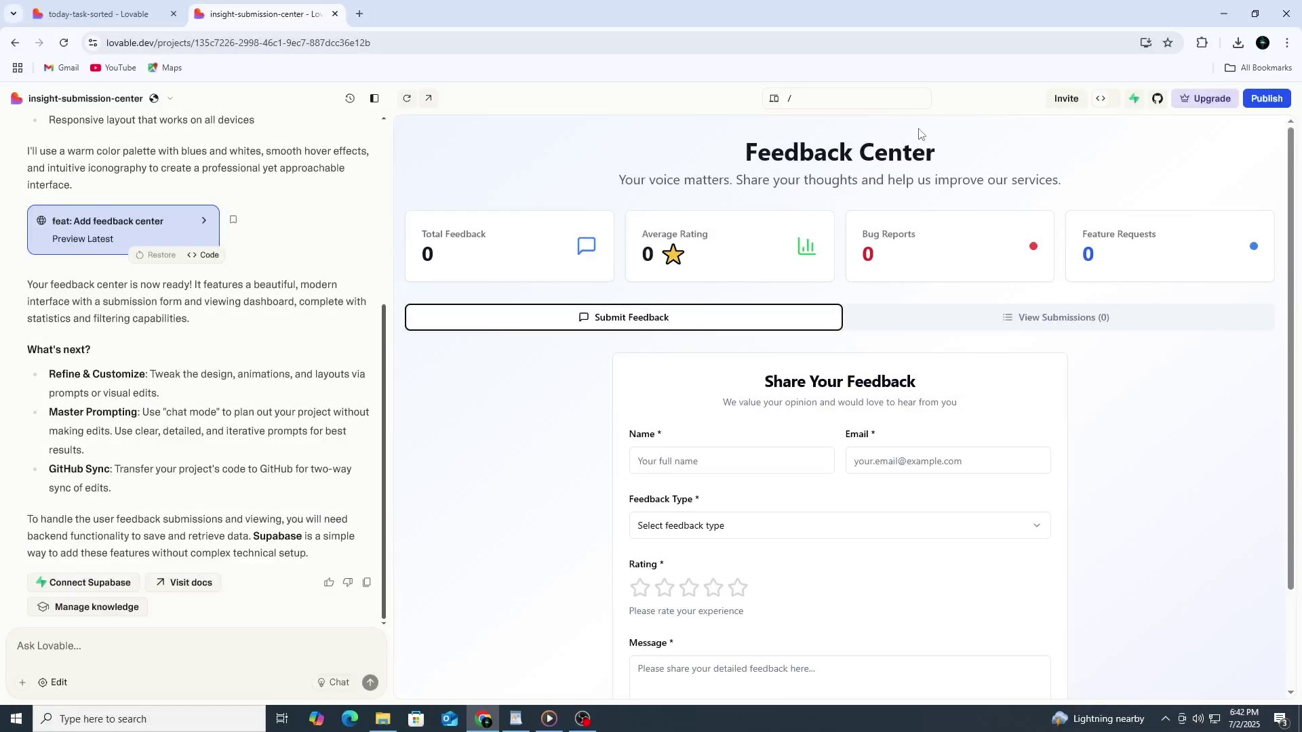
Examine the generated feedback center's heading and form, and read the chat reply describing its features and suggested next steps
left_click_drag(955, 153, 712, 174)
left_click(731, 156)
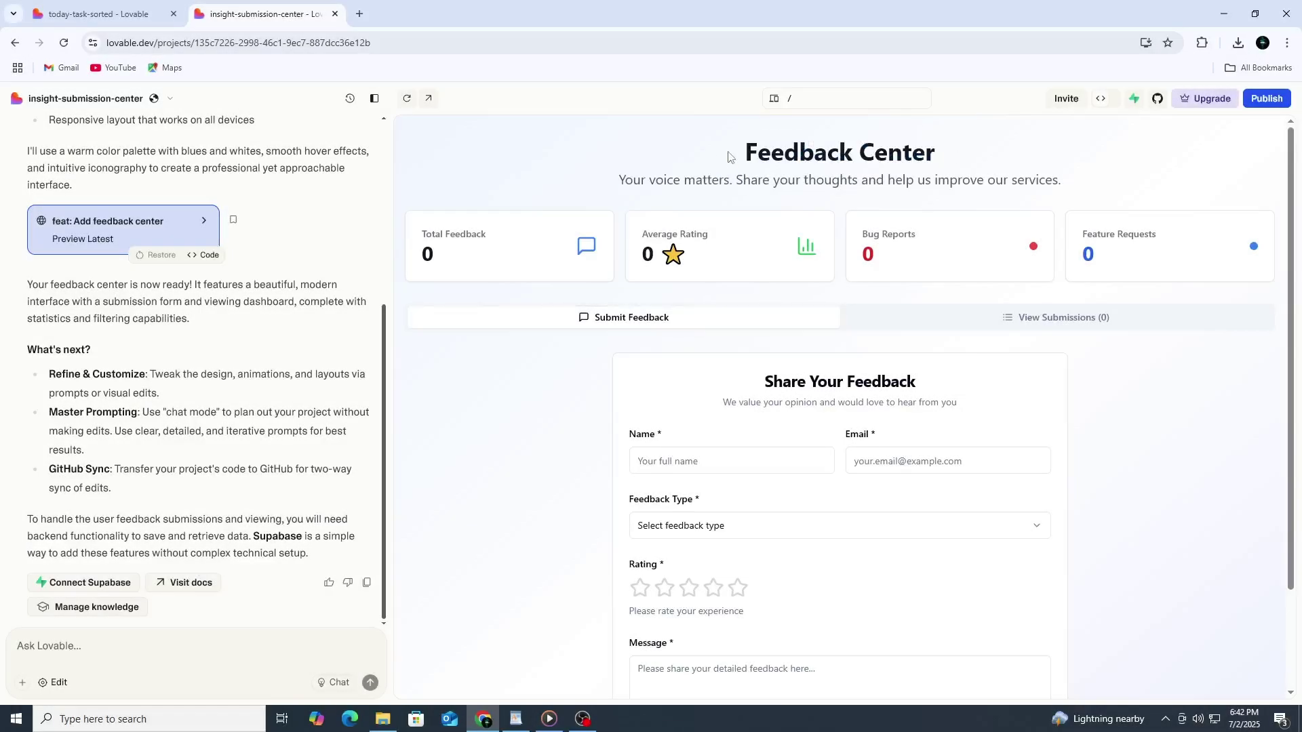
scroll(968, 319, "down", 2)
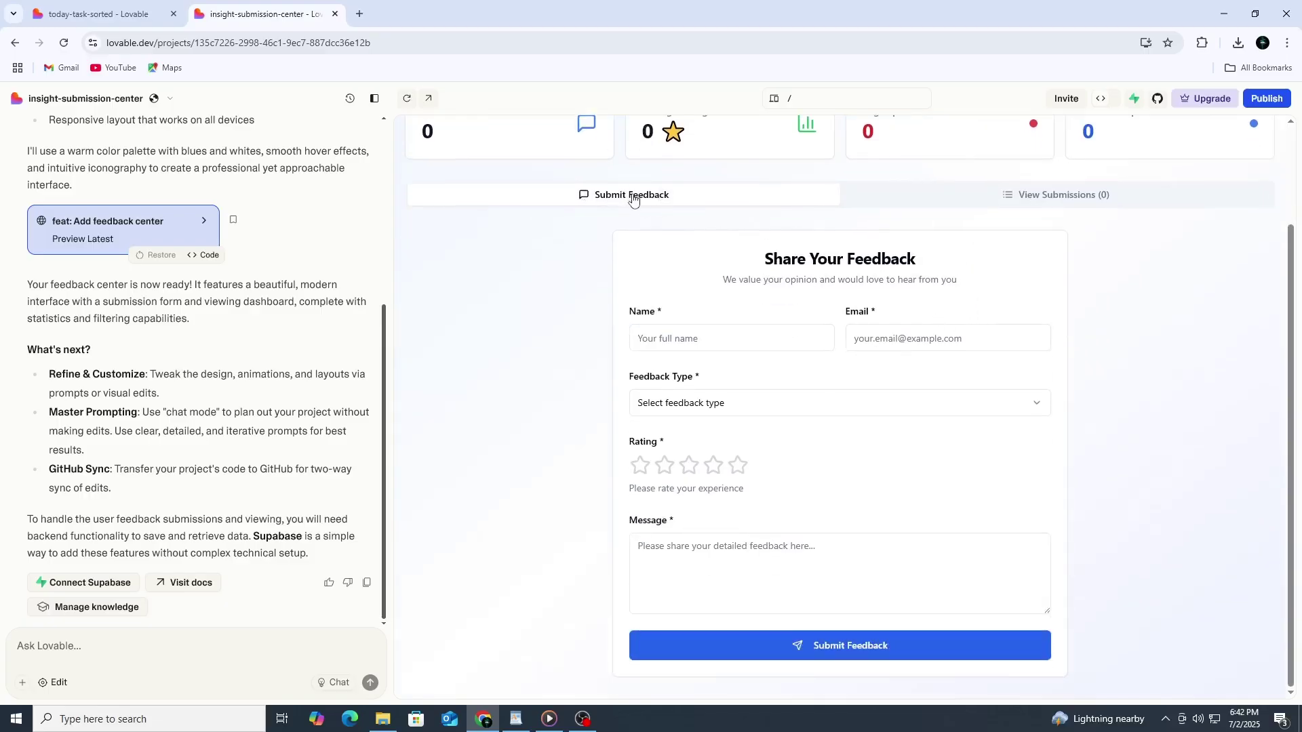
left_click_drag(309, 553, 150, 377)
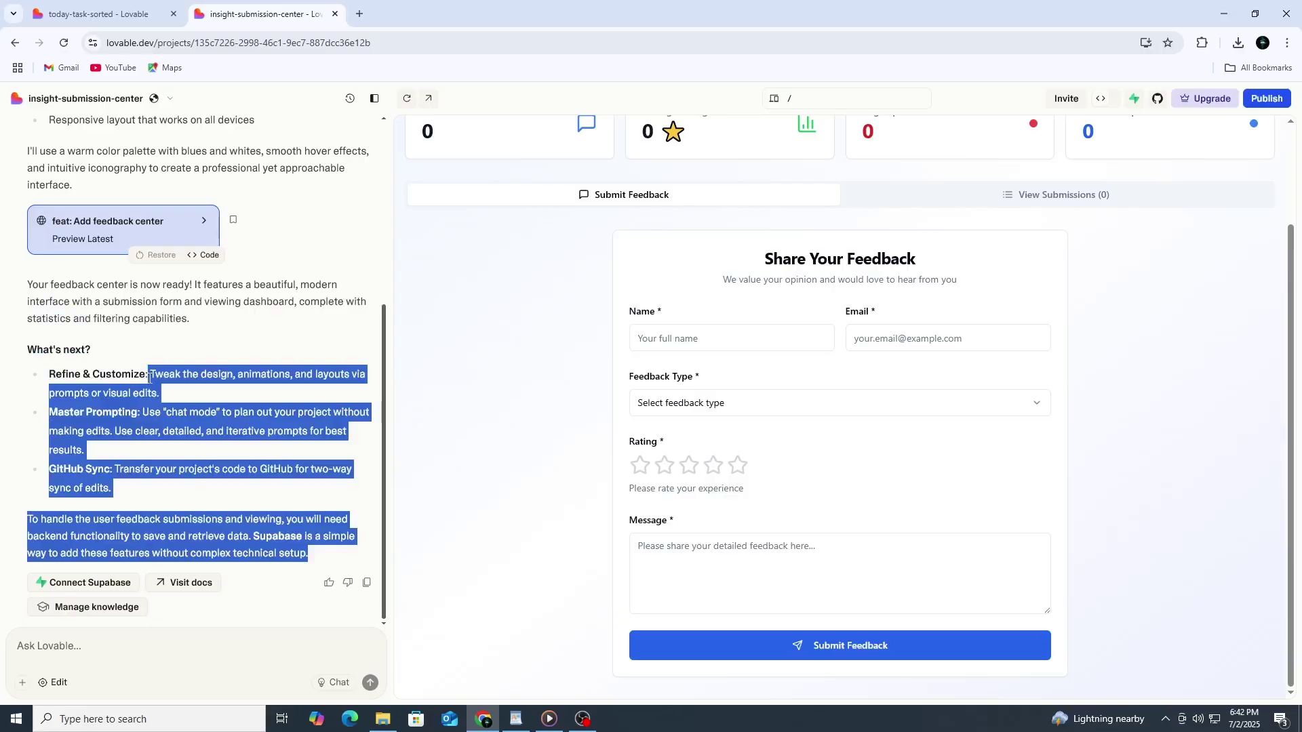
left_click(321, 263)
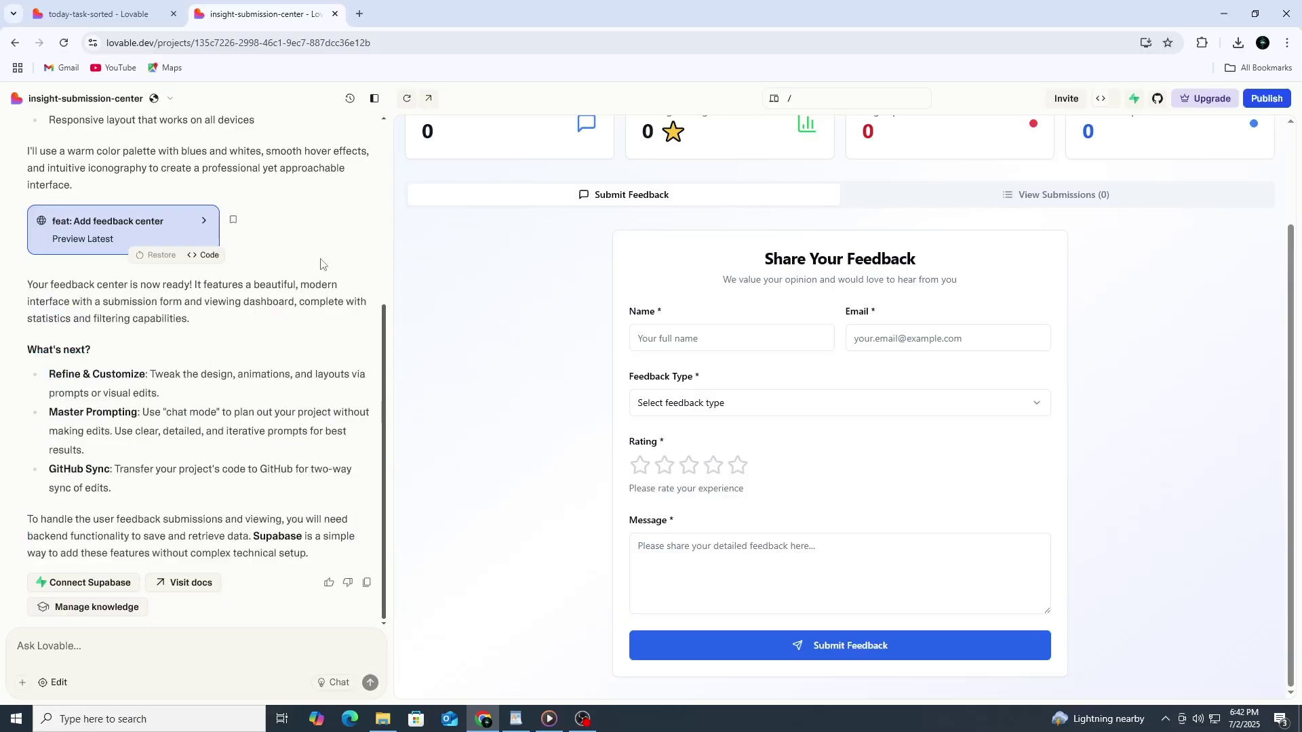
scroll(272, 274, "up", 4)
left_click(39, 222, "shift")
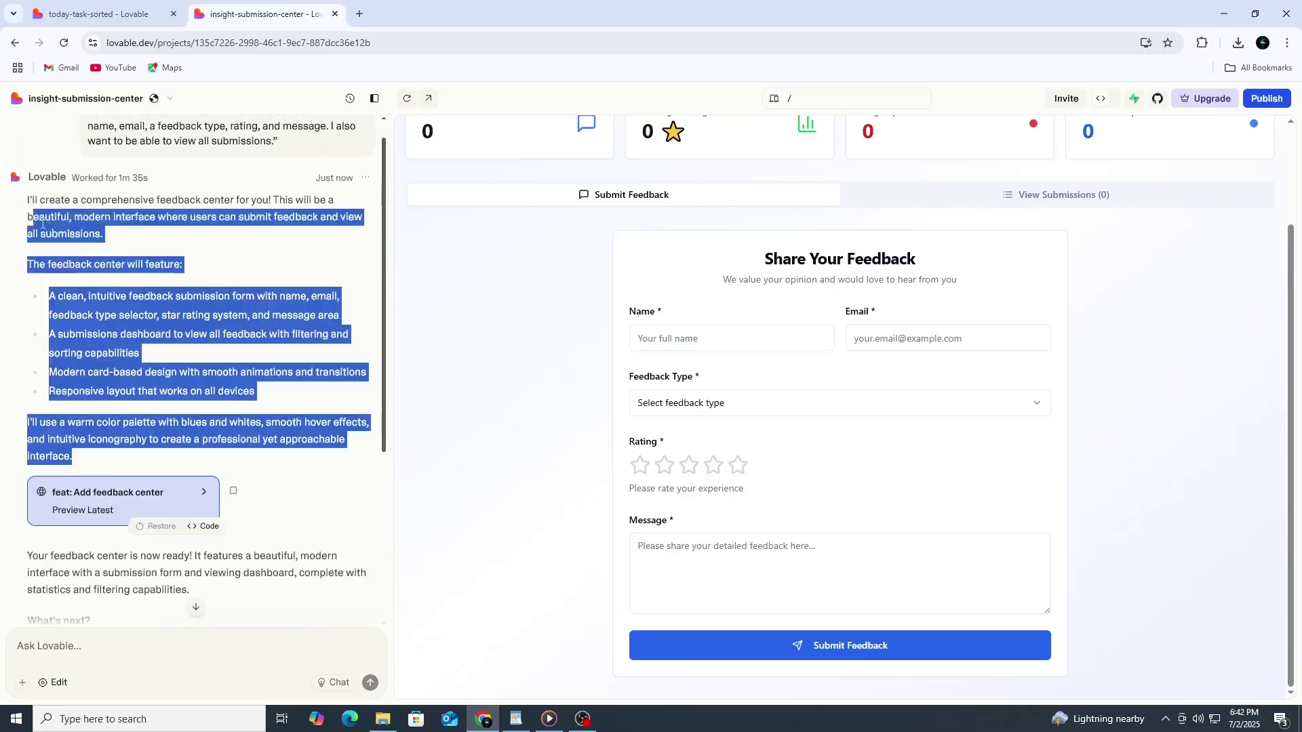
left_click_drag(41, 224, 4, 246)
left_click(5, 264)
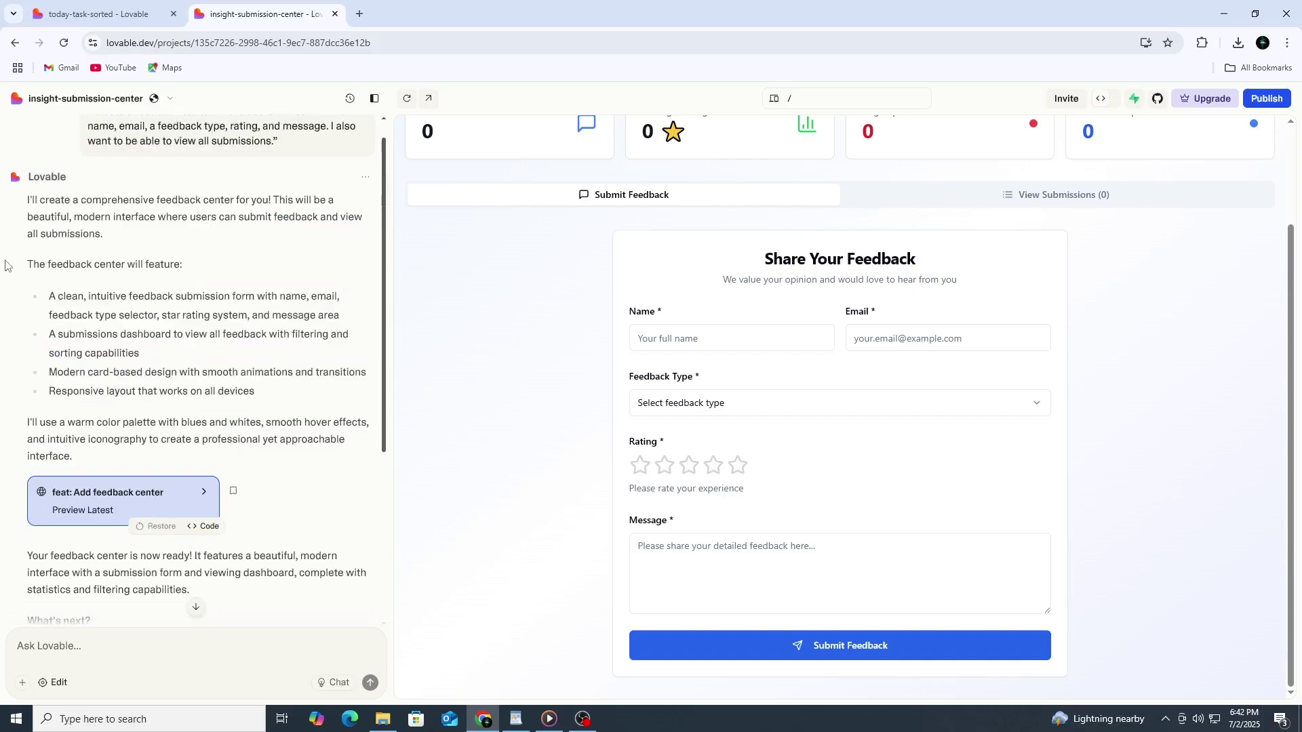
scroll(122, 273, "down", 4)
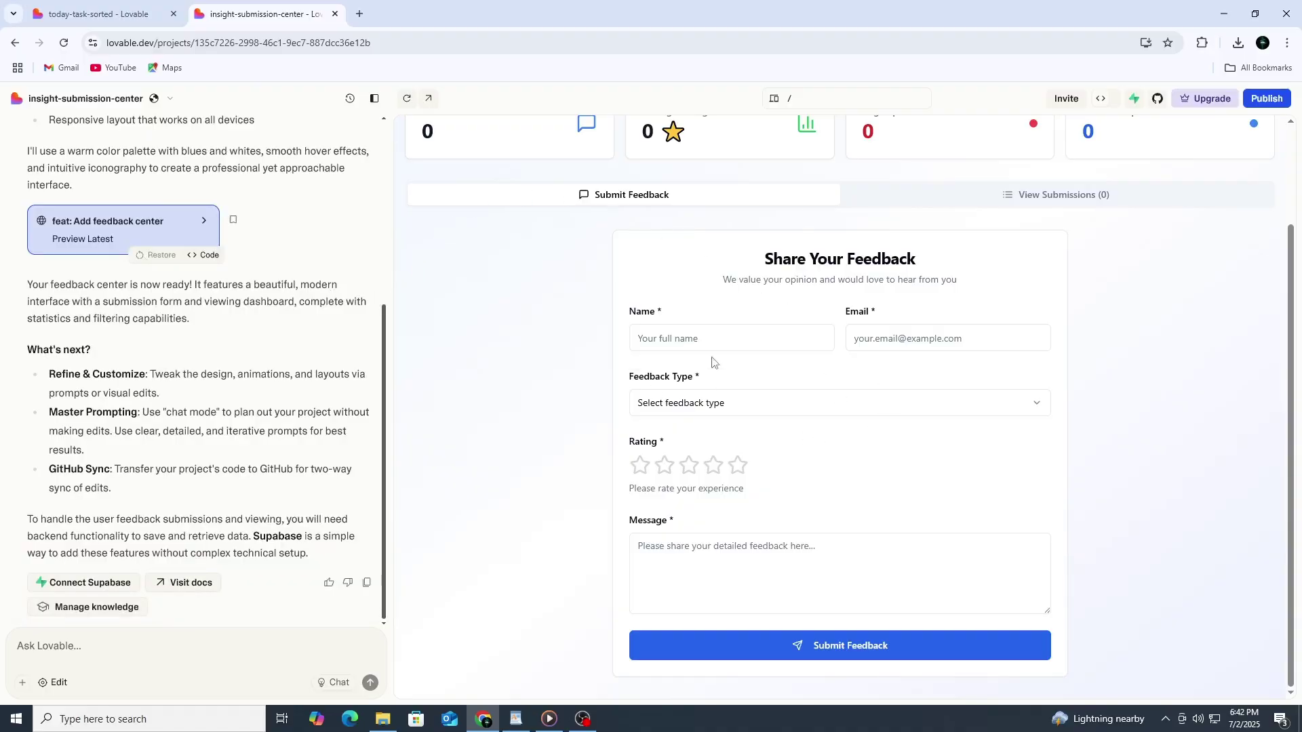
Review the preview's title, tagline, statistics cards and feedback form
scroll(1048, 419, "up", 2)
scroll(1048, 419, "down", 2)
scroll(858, 265, "up", 2)
left_click_drag(927, 146, 737, 157)
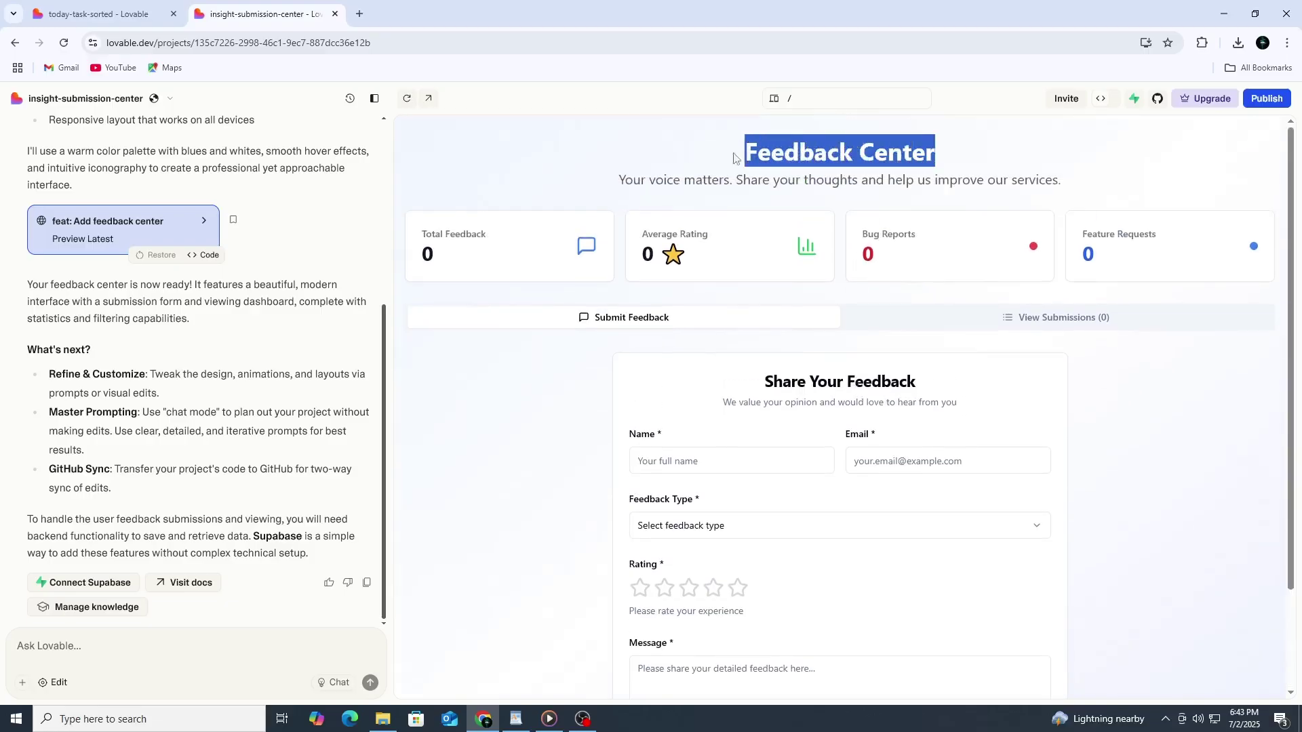
left_click_drag(613, 182, 1021, 180)
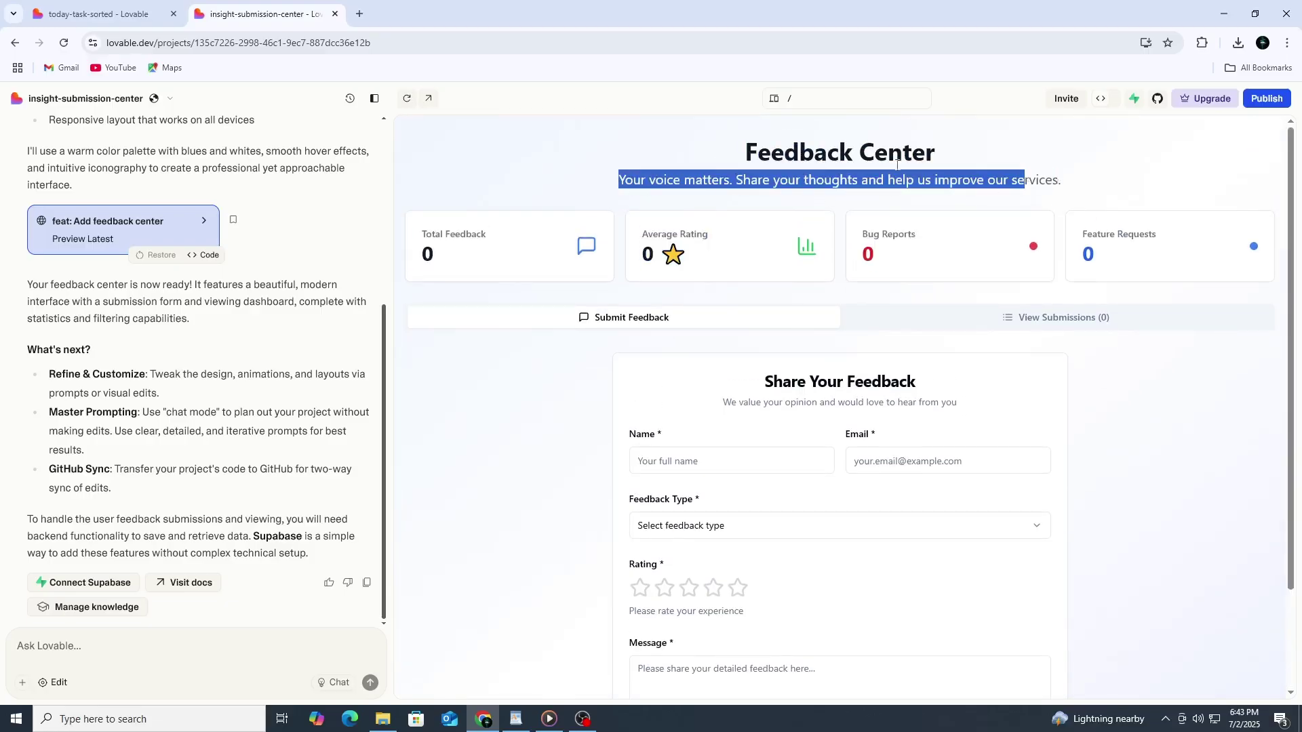
left_click(1100, 171)
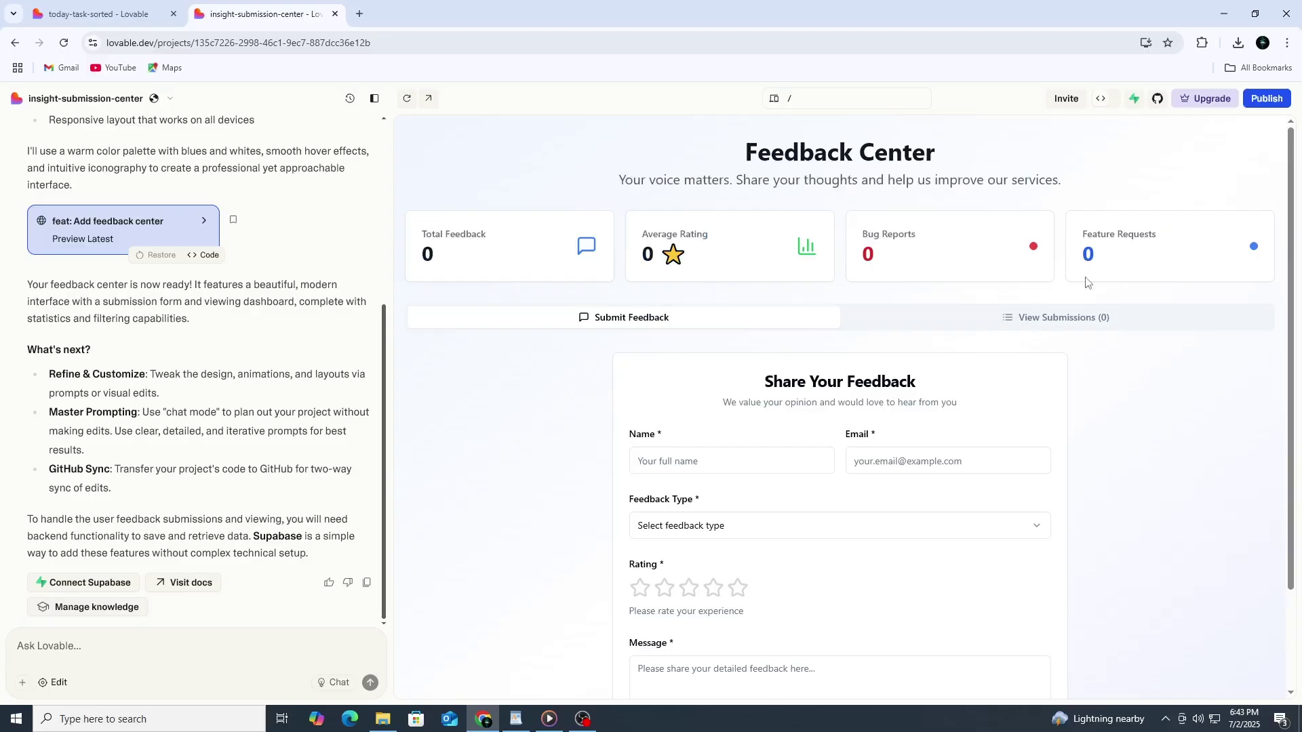
scroll(1086, 281, "down", 2)
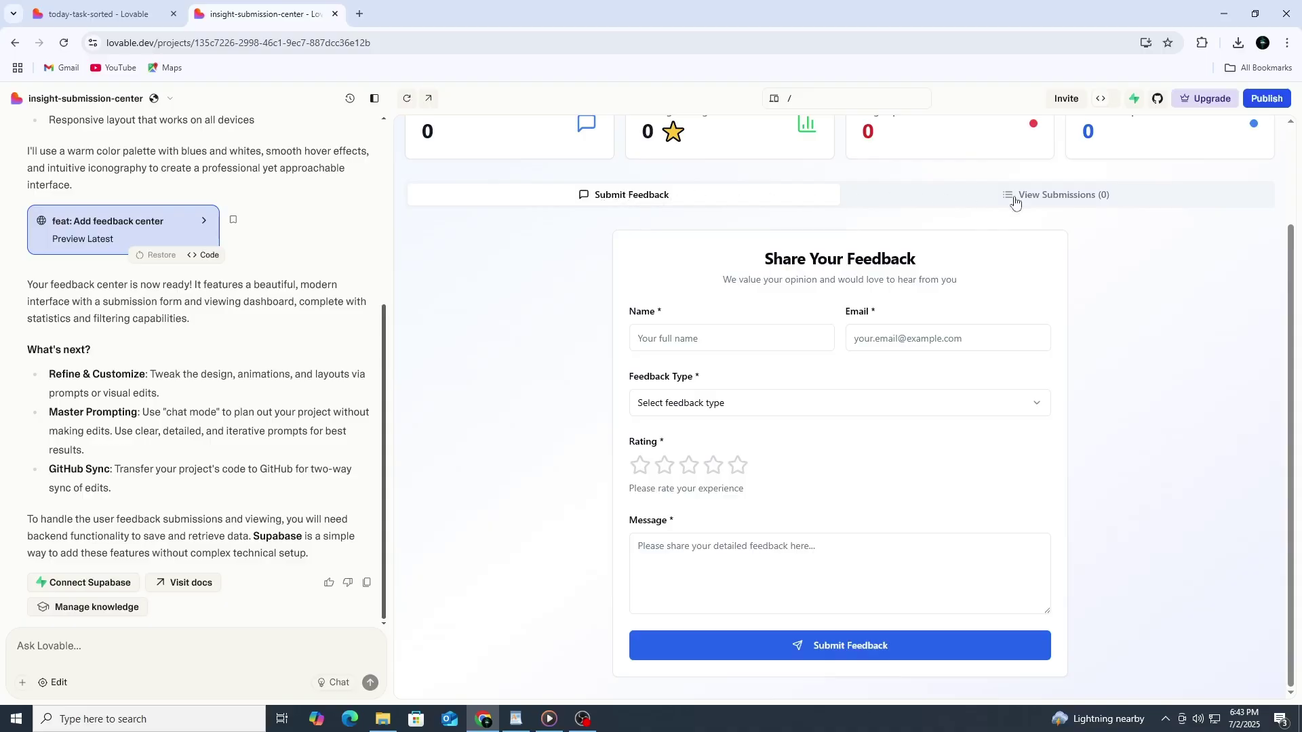
View the submissions page in the preview and return to the feedback form
left_click(1061, 202)
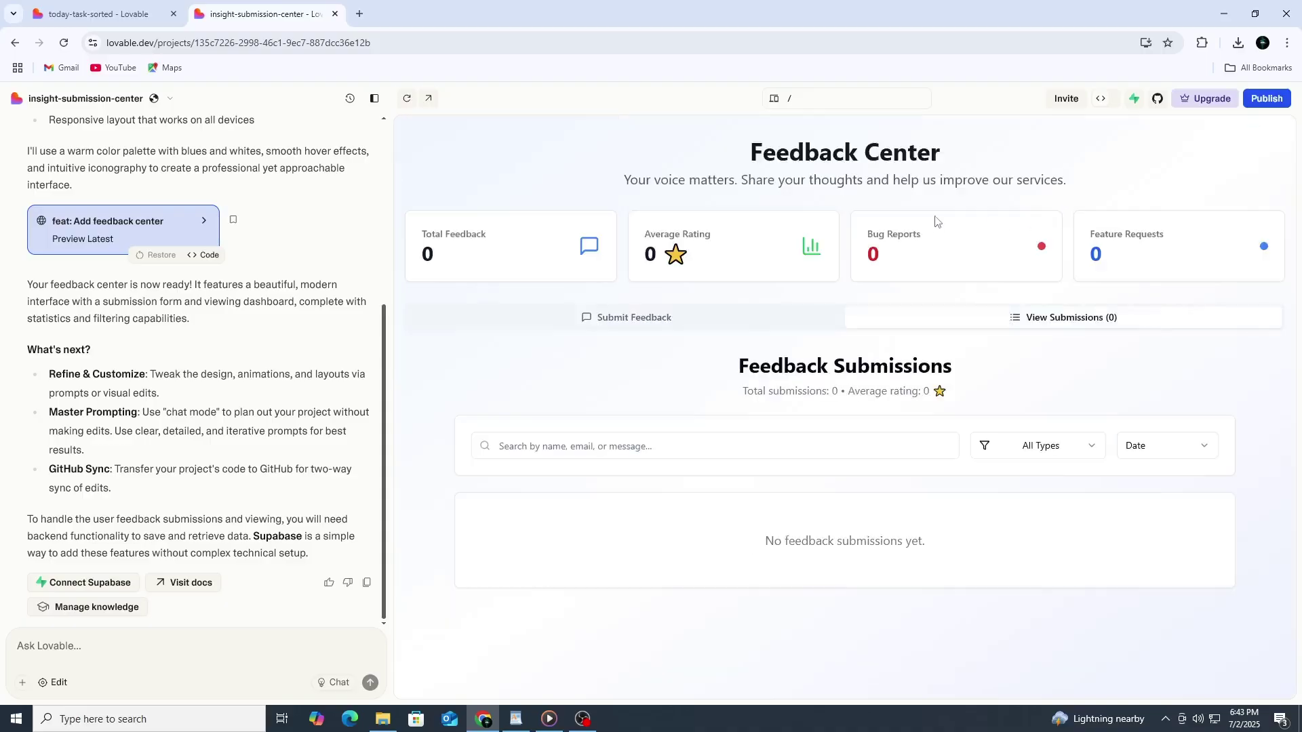
left_click(723, 327)
scroll(566, 328, "down", 2)
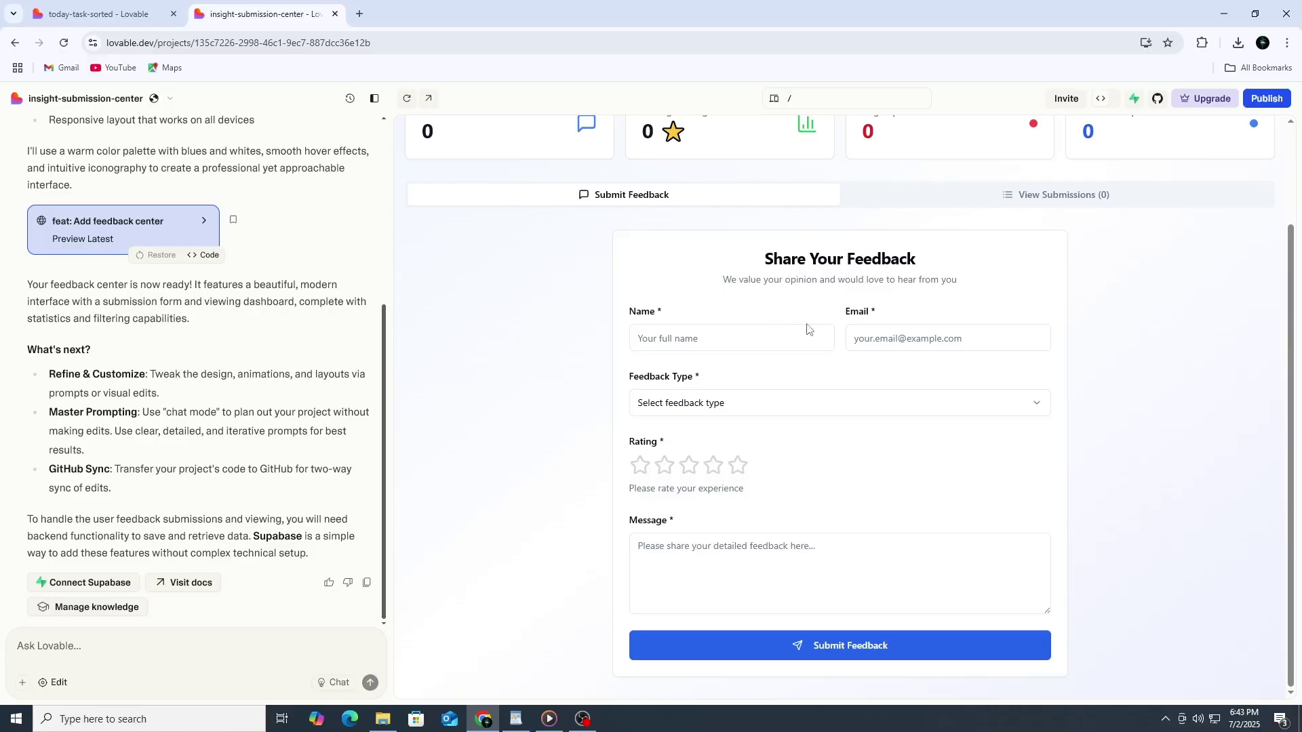
Try out the feedback type list and the star rating, ending on a one-star rating
left_click(776, 407)
left_click(775, 411)
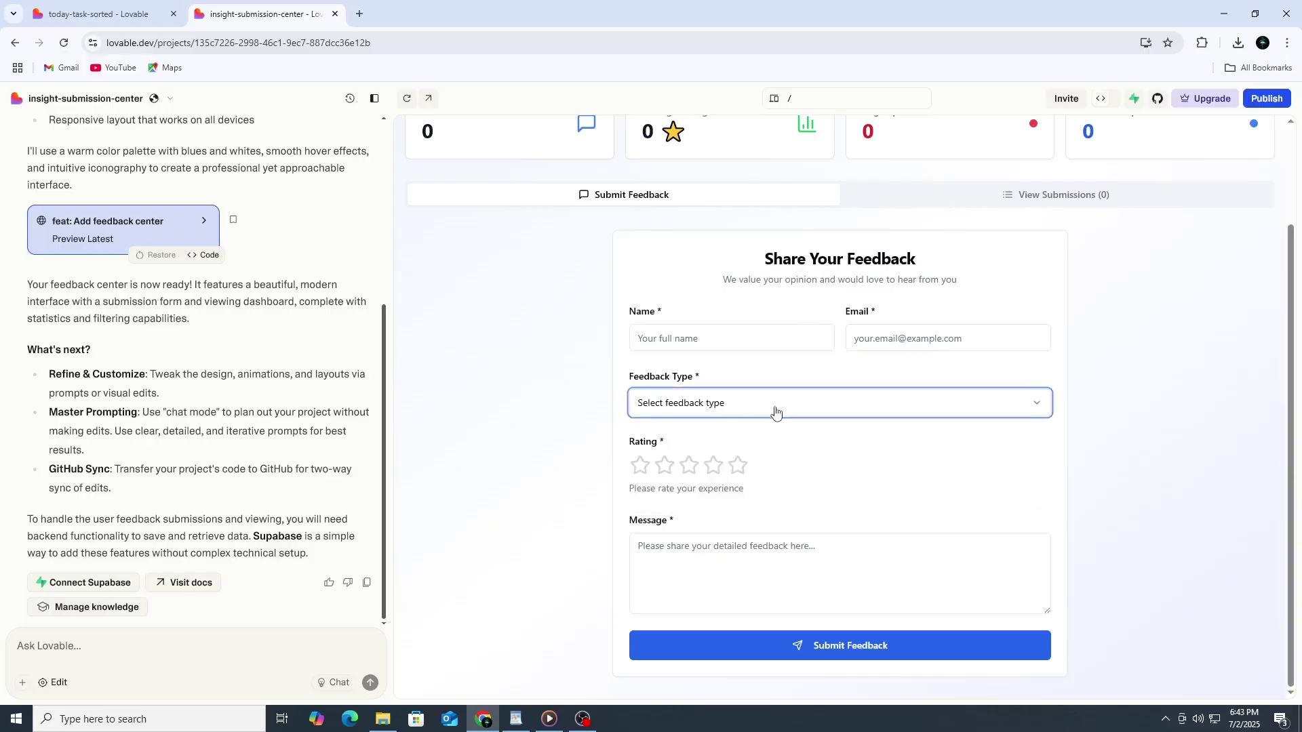
left_click(737, 465)
left_click(637, 466)
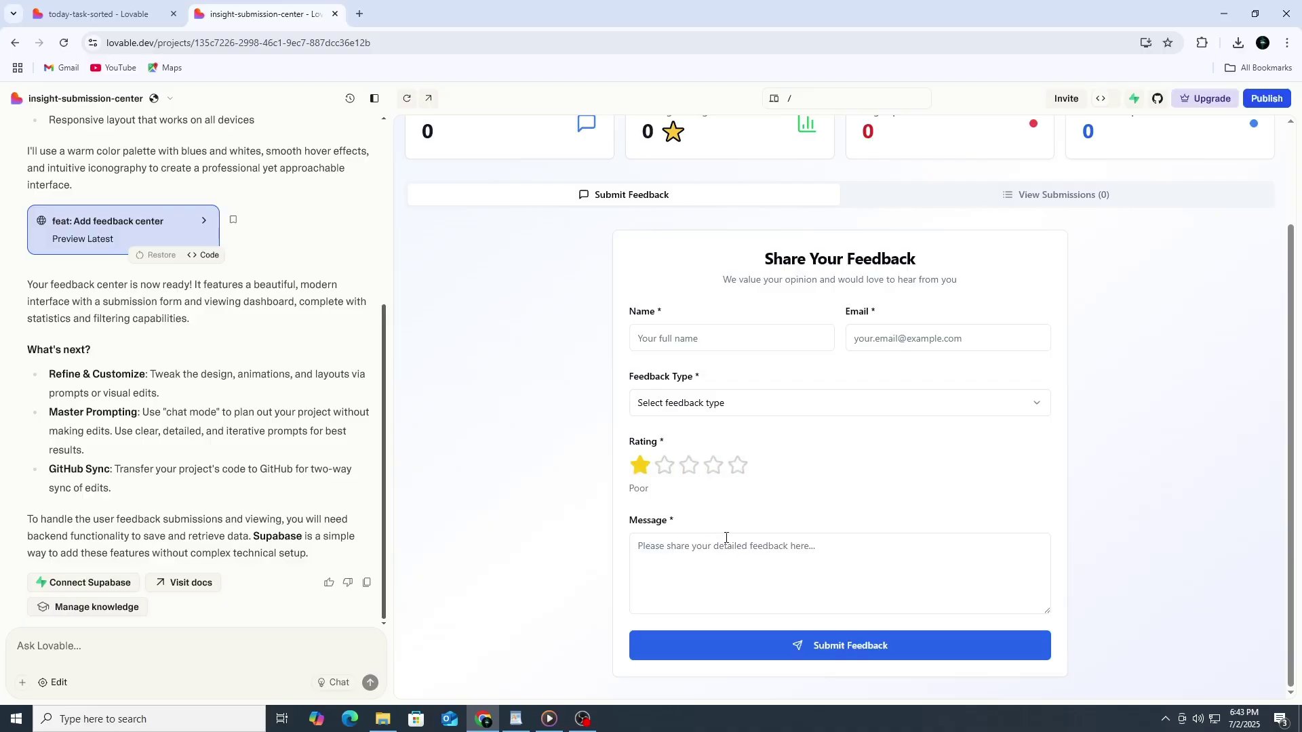
Fill in the name "asd" and the submitter's email, select Bug Report as feedback type, and give five stars
left_click(653, 339)
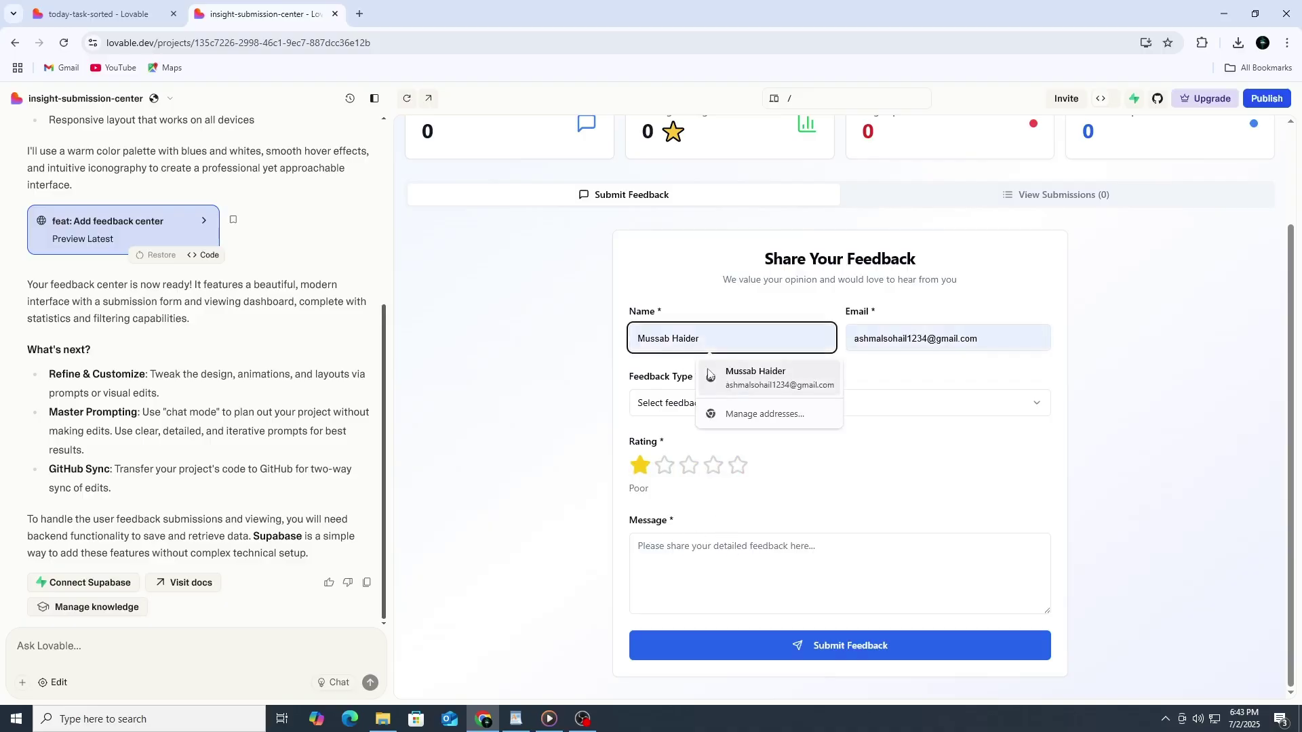
type("asd")
key("Escape")
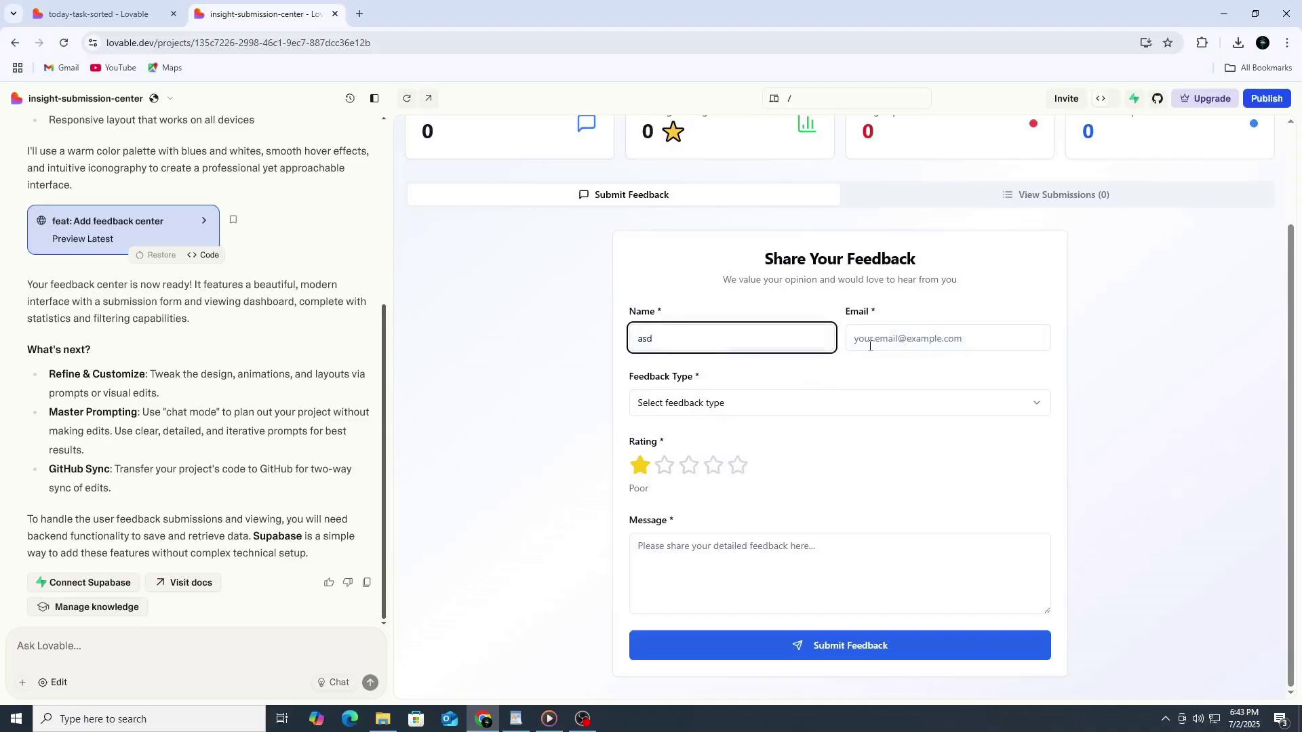
left_click(814, 403)
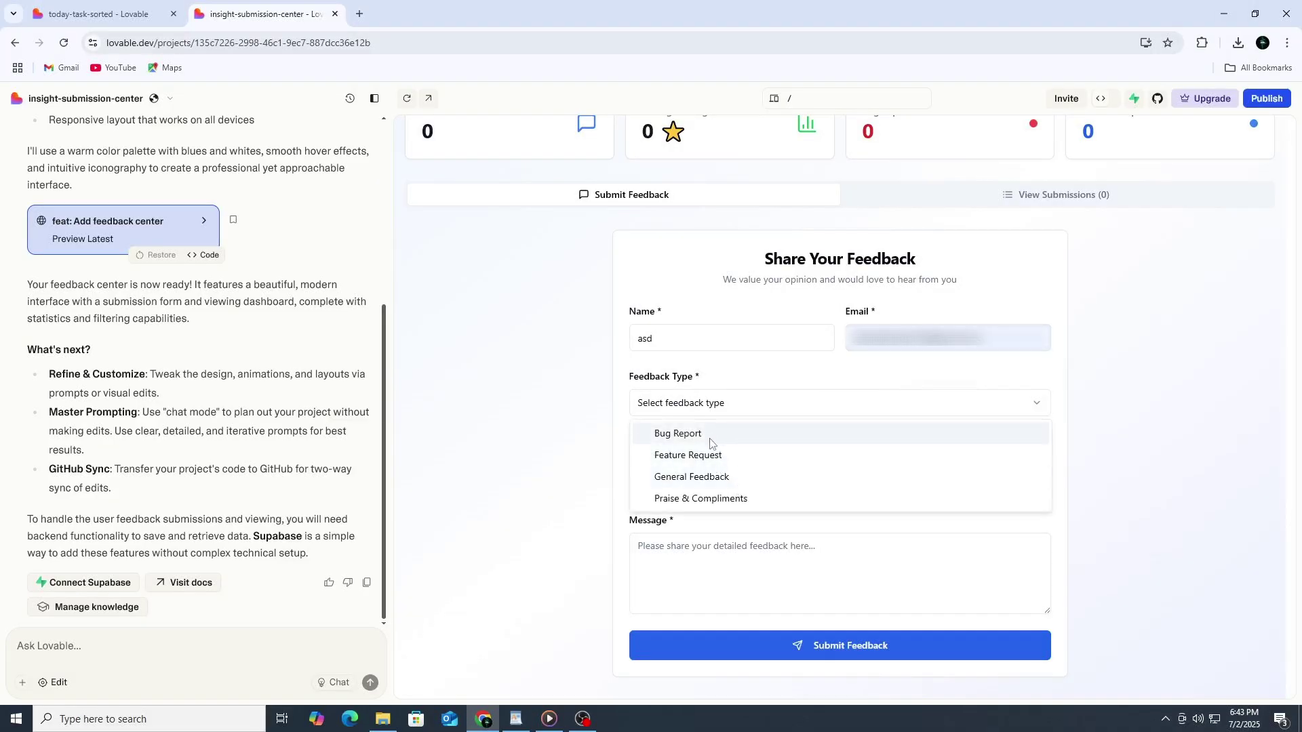
left_click(714, 438)
left_click(738, 466)
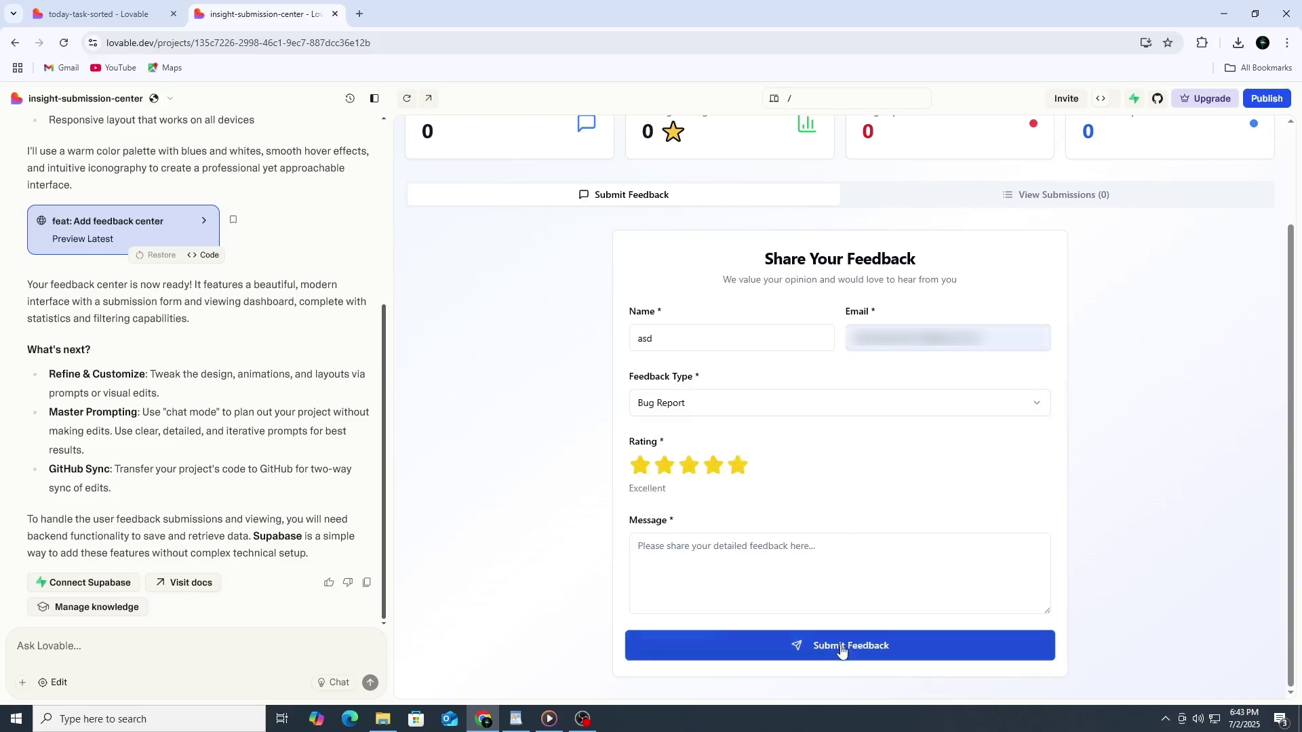
Enter the message "the app is realy smooth to use" and submit the feedback
left_click(767, 570)
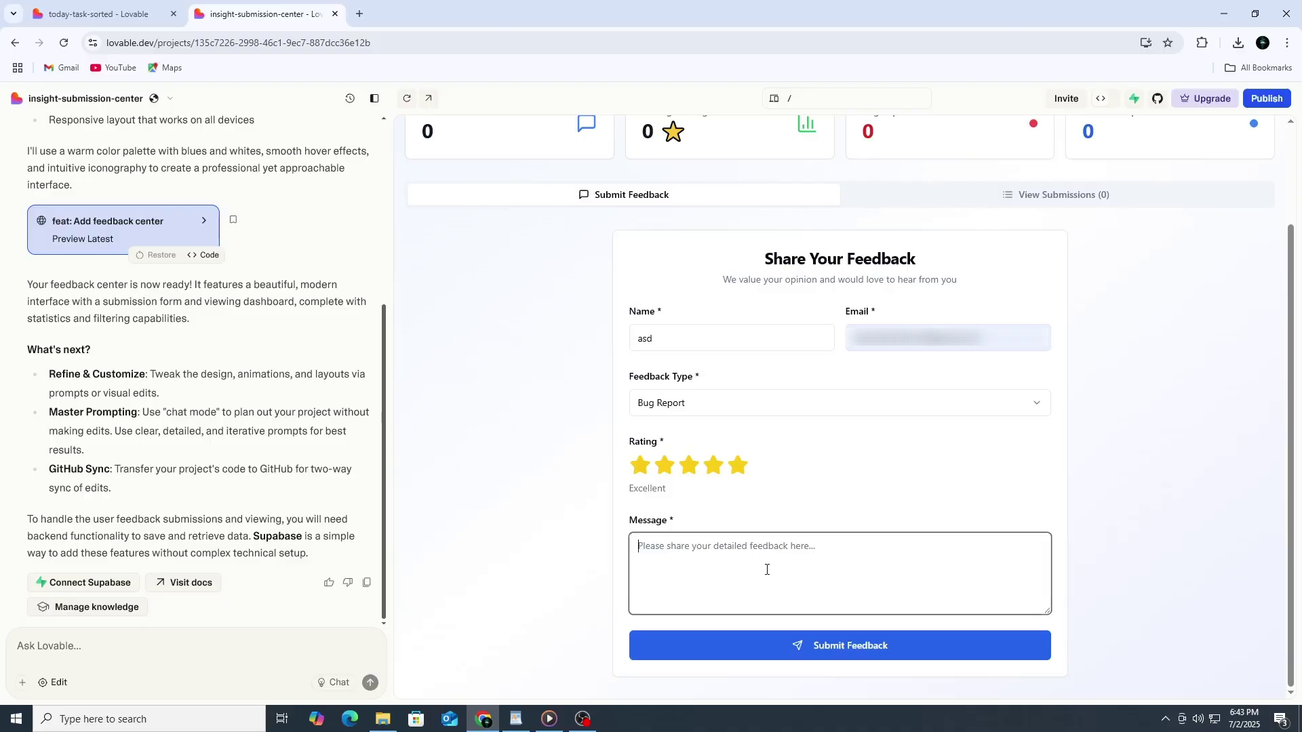
type("the app")
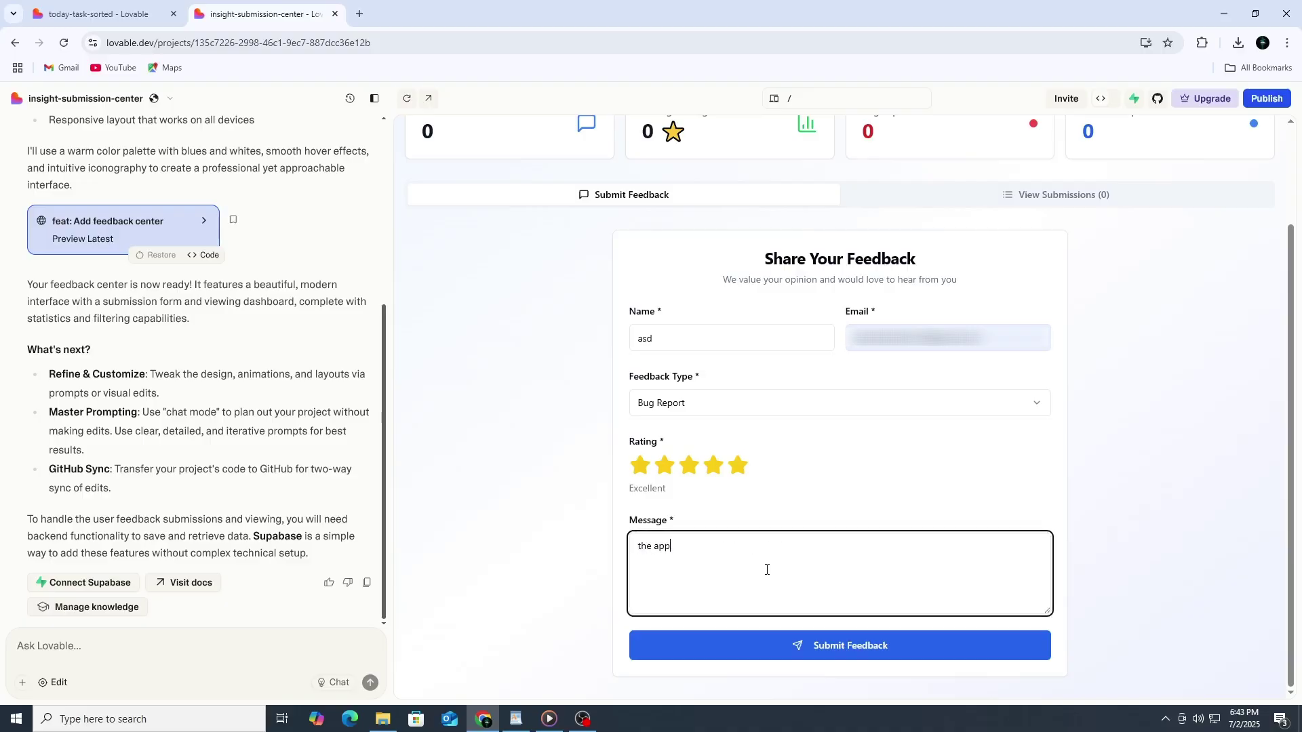
type(" is realy so")
type("ooth to use")
left_click(790, 650)
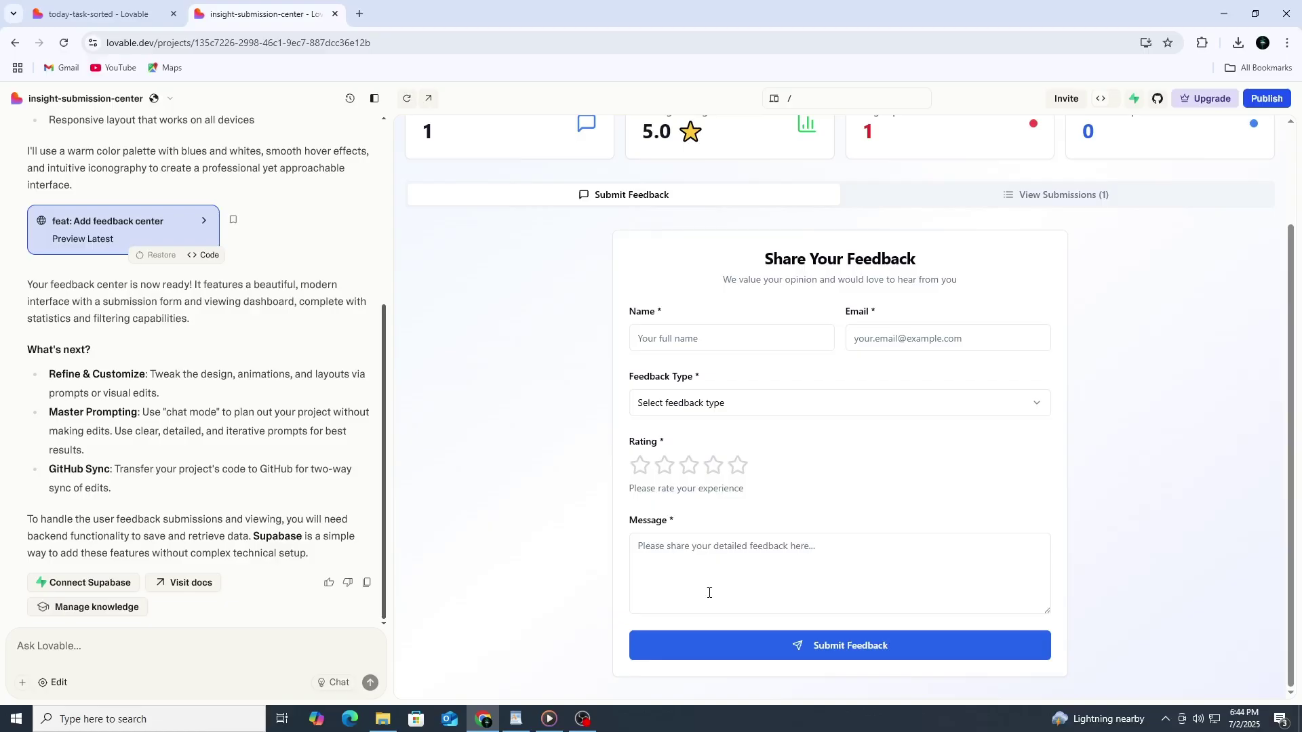
Try to submit the feedback form with every field empty and dismiss the resulting notification
left_click(824, 659)
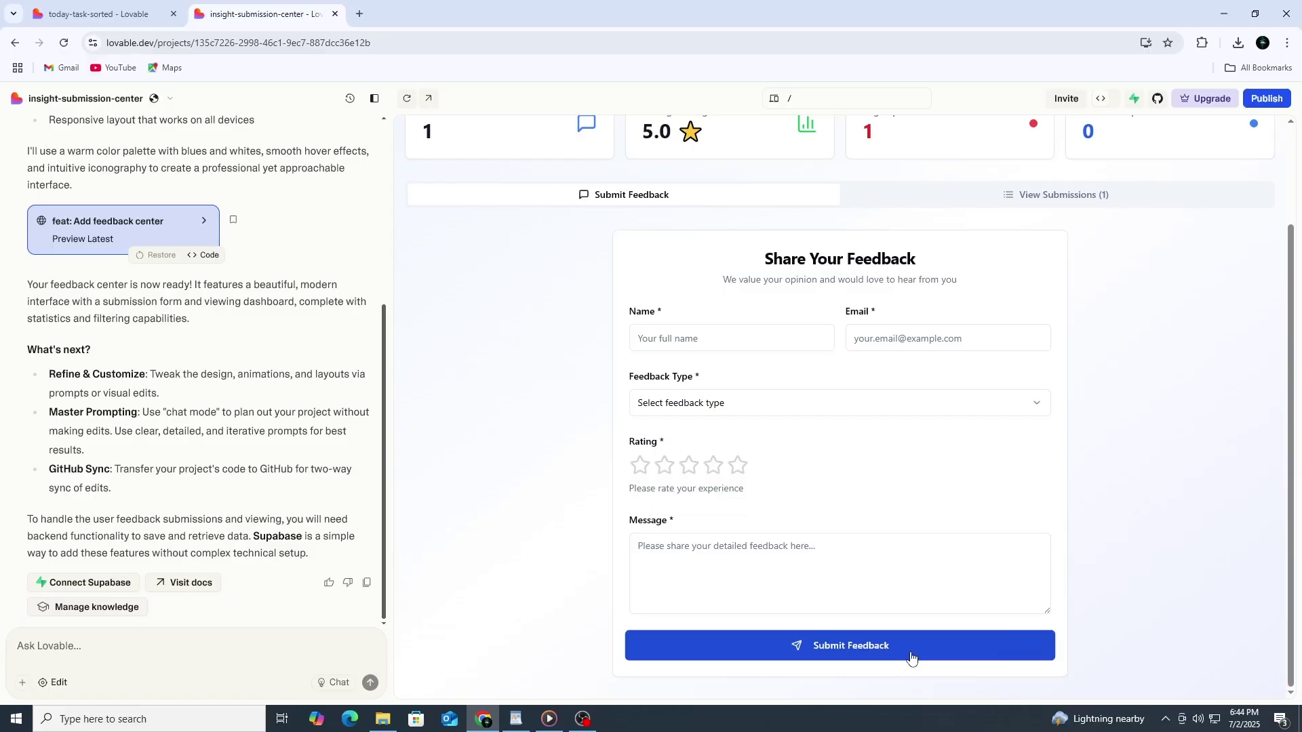
left_click(911, 657)
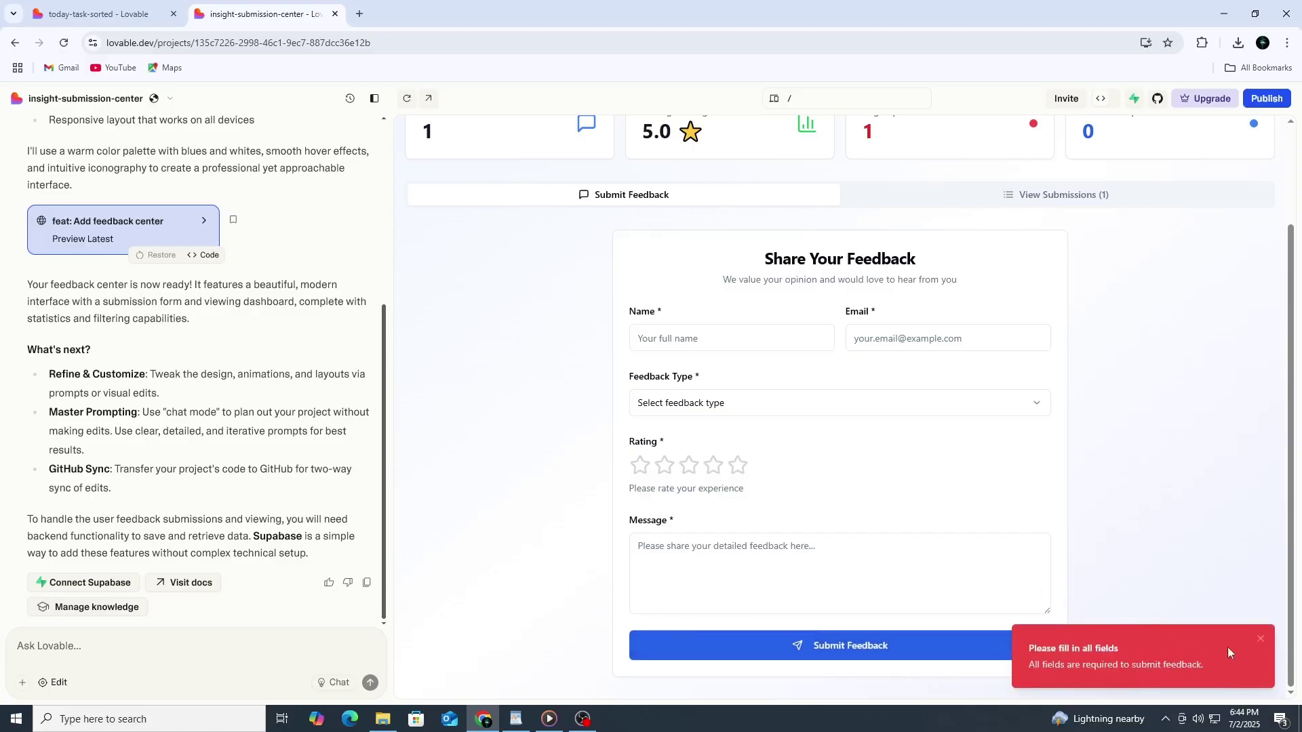
left_click(1262, 641)
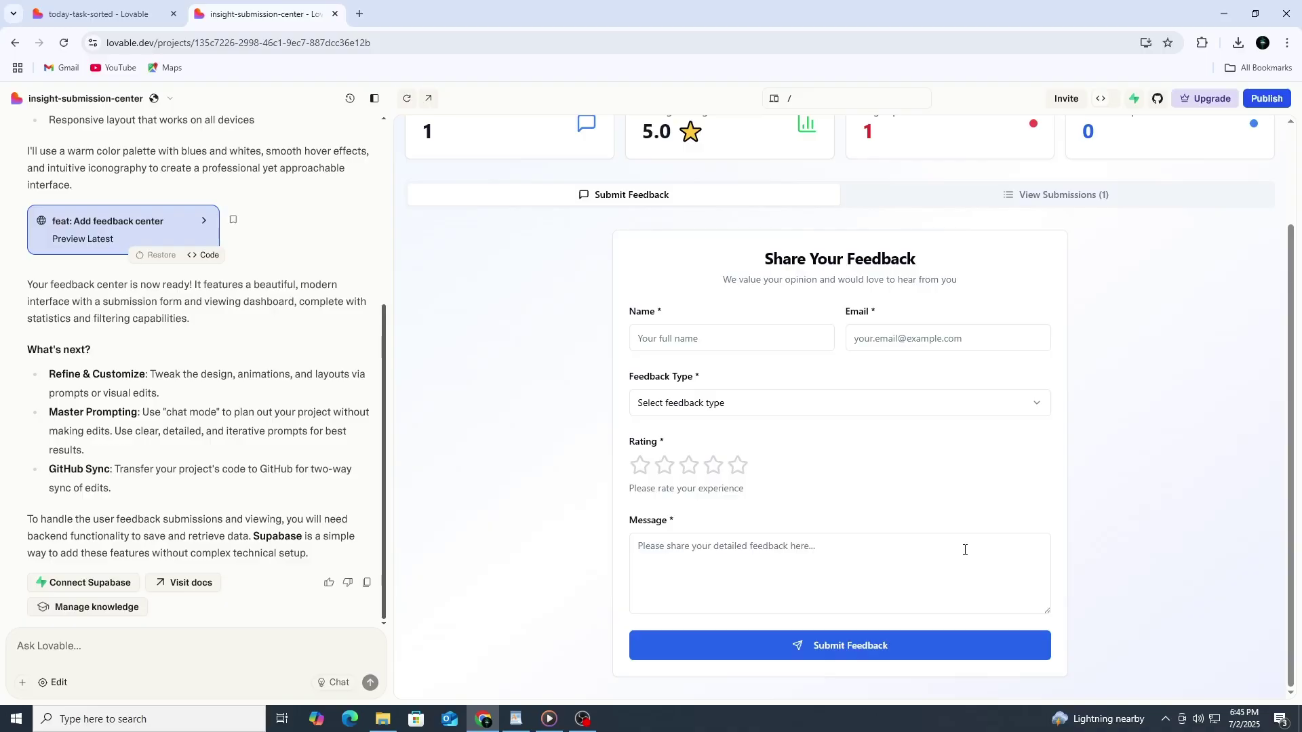
Review the submitted feedback entry and the type filter and sort options, and return to the feedback form
left_click(1128, 197)
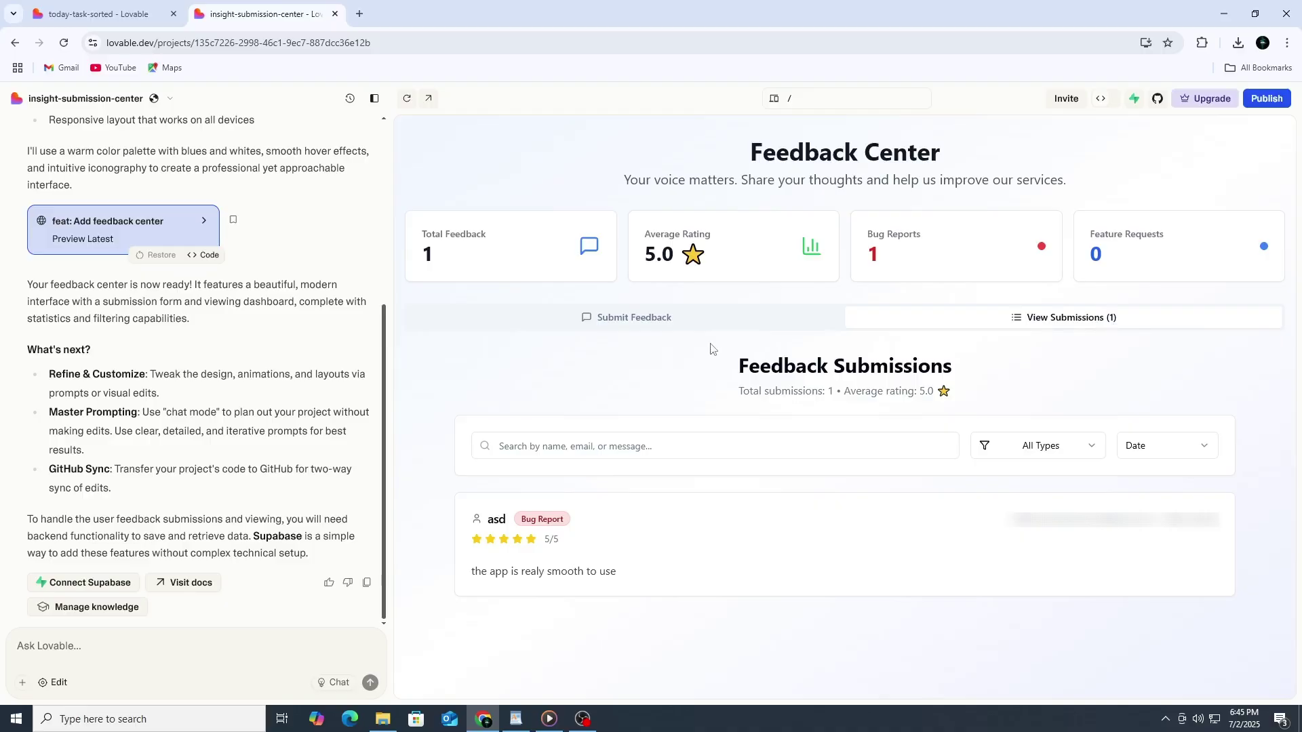
left_click(1067, 463)
left_click(1067, 463)
left_click(1155, 459)
left_click(1155, 458)
left_click(663, 422)
left_click(615, 321)
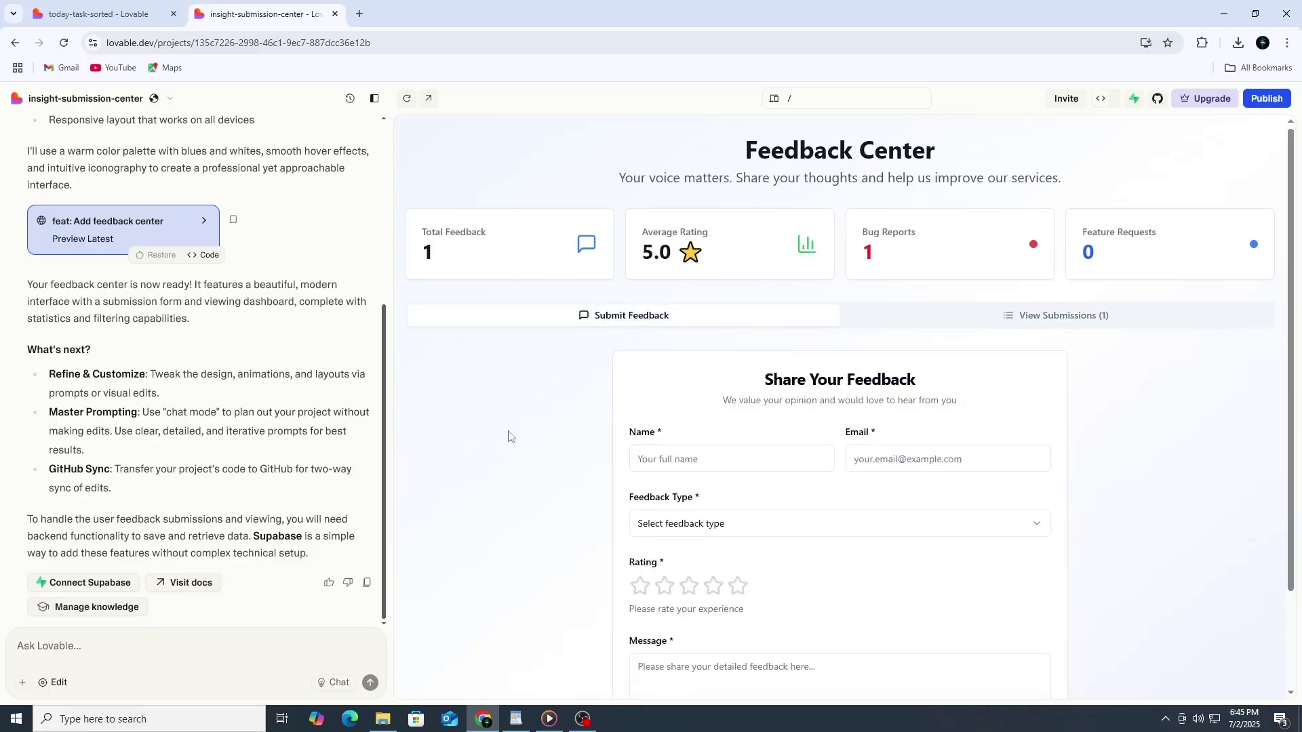
Start drafting a follow-up chat request beginning with "add requi"
scroll(508, 436, "down", 2)
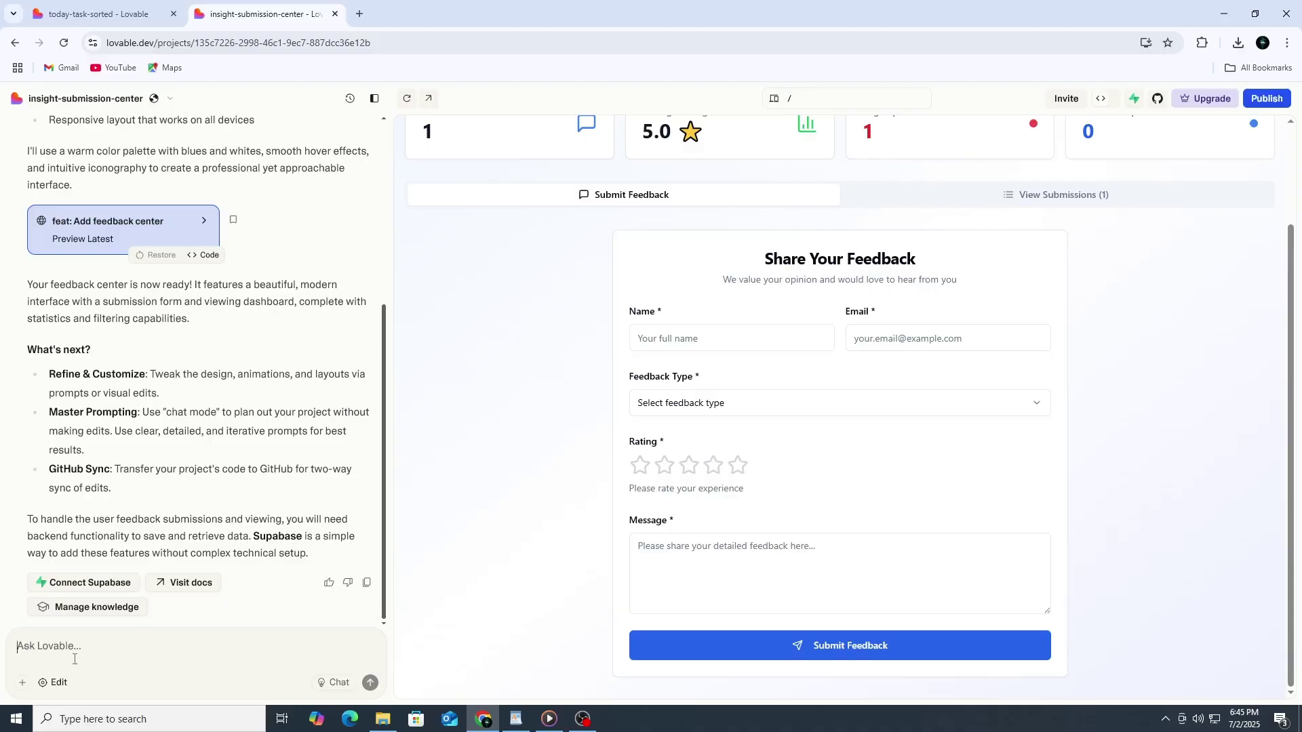
left_click(148, 648)
type("add are")
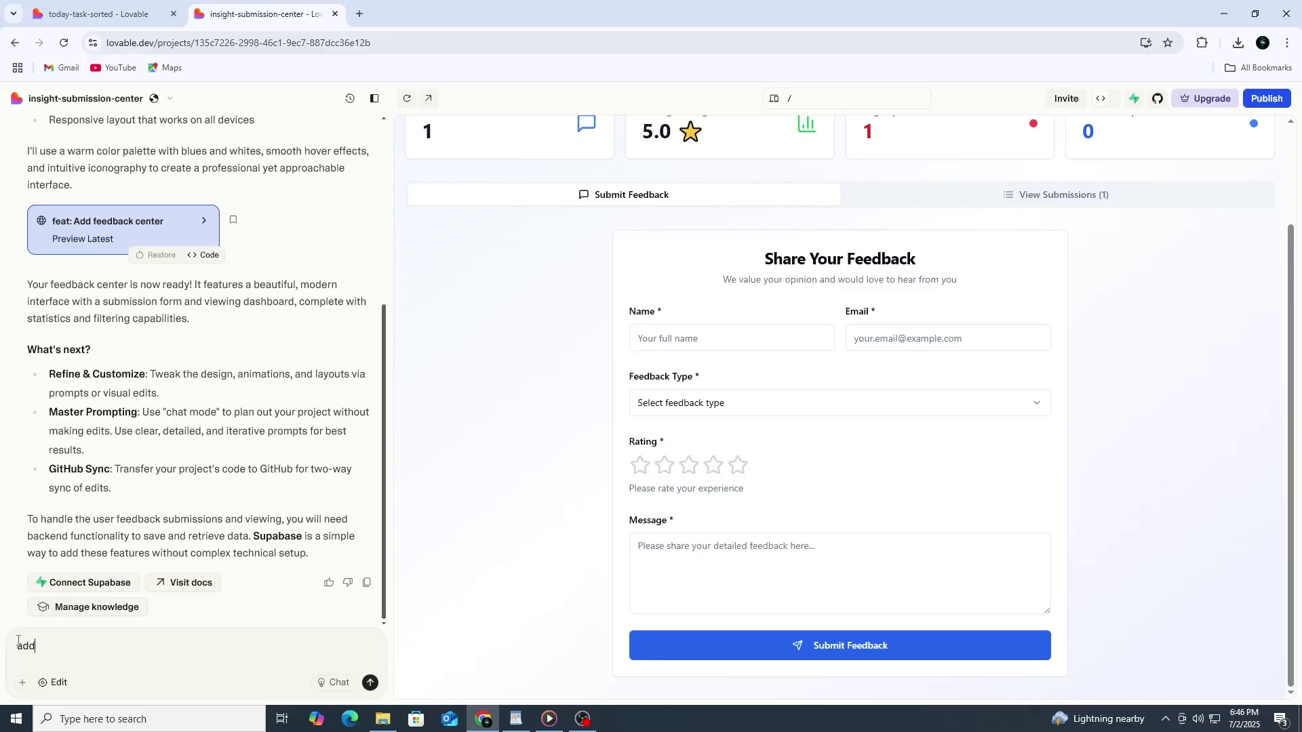
type("qurire")
key("BackSpace")
key("BackSpace")
key("BackSpace")
key("BackSpace")
key("BackSpace")
key("BackSpace")
key("BackSpace")
key("BackSpace")
type("requi")
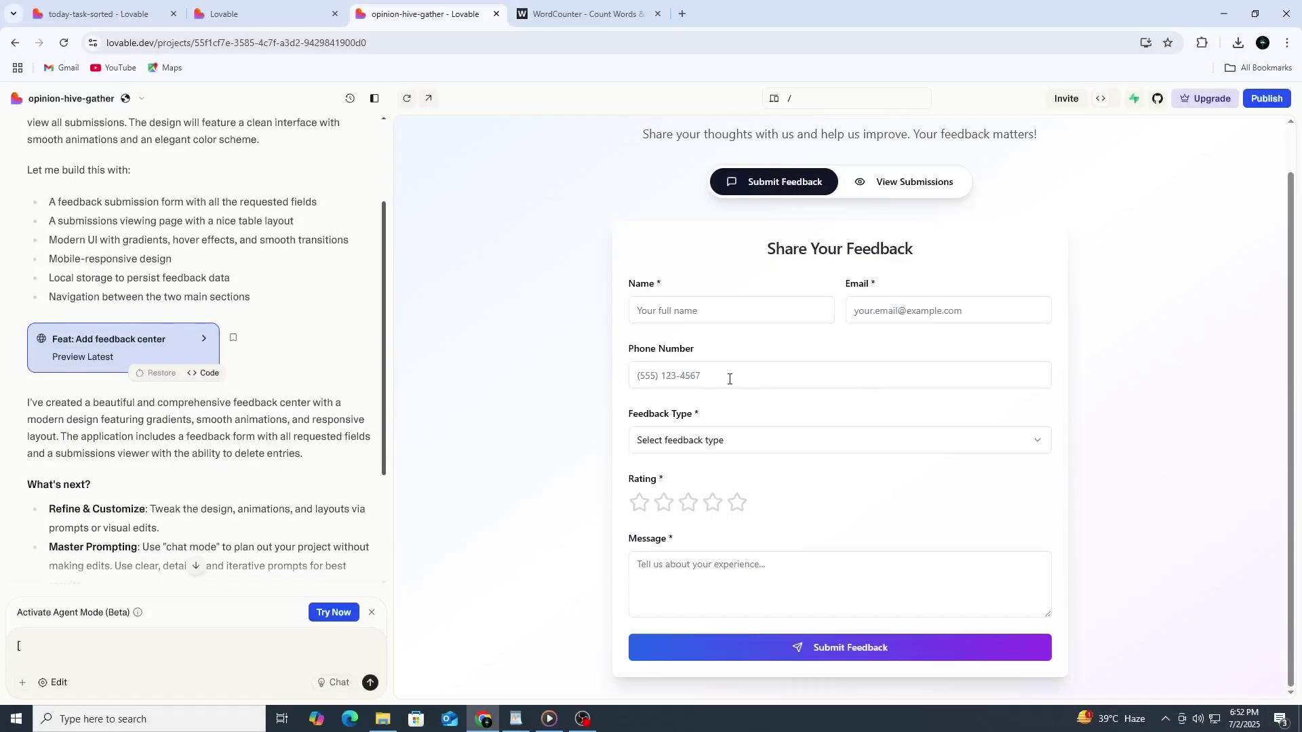
Inspect the Phone Number field in the opinion-hive-gather form and read the end of the chat reply
double_click(698, 348)
left_click(599, 363)
scroll(153, 447, "down", 3)
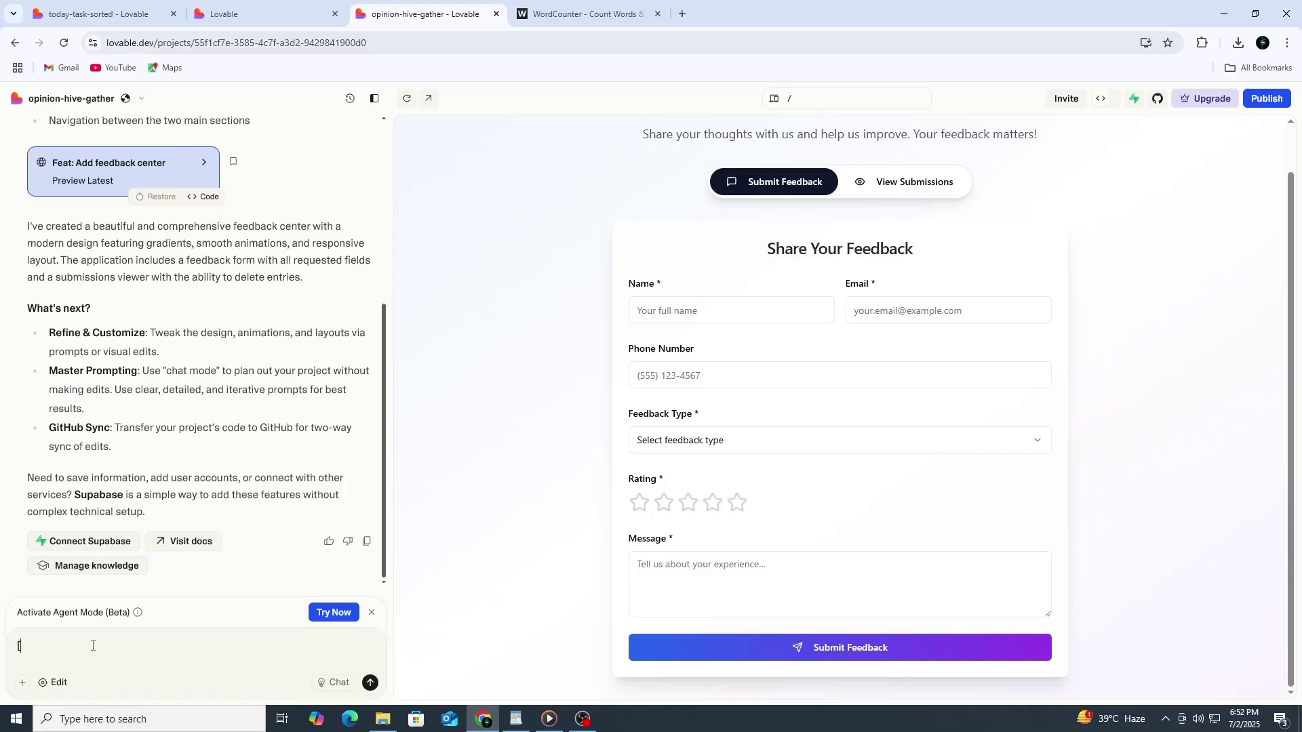
Send a chat request to "change the title to customer insight center" and check the title in the preview
key("BackSpace")
type("change the title to customer ins")
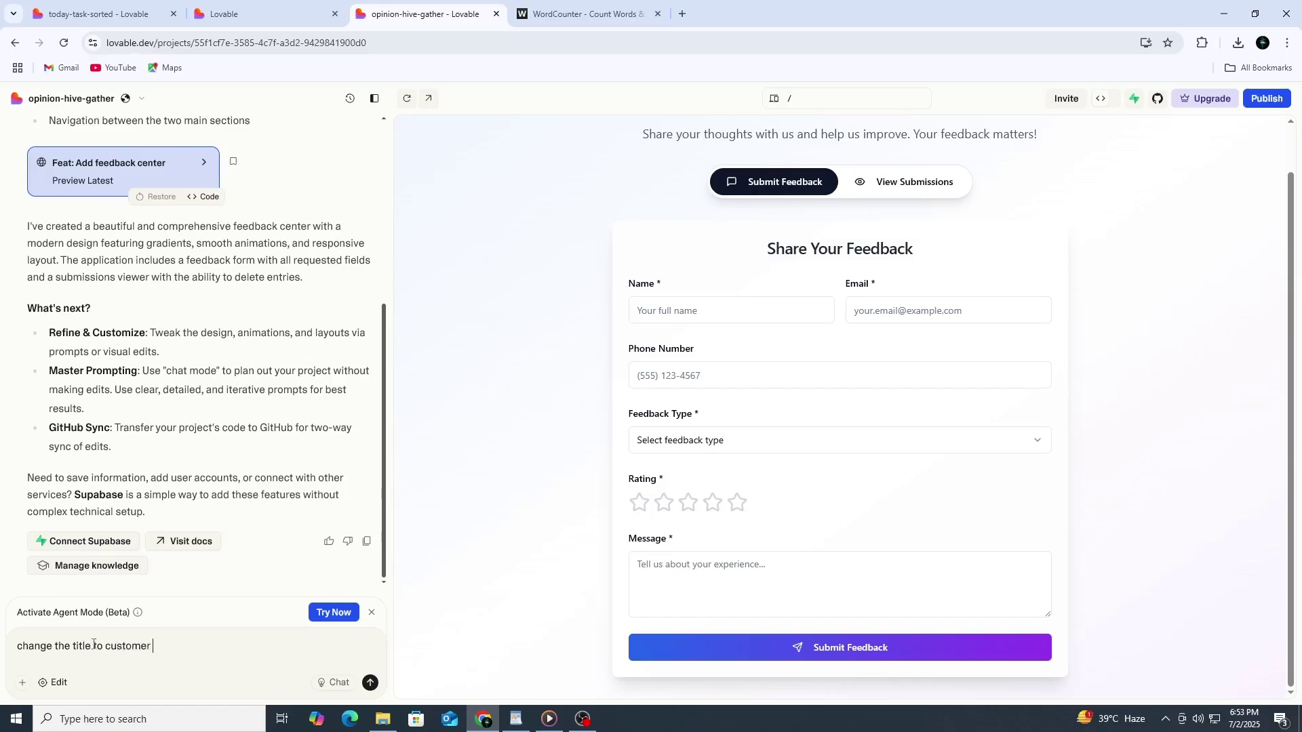
type("ight")
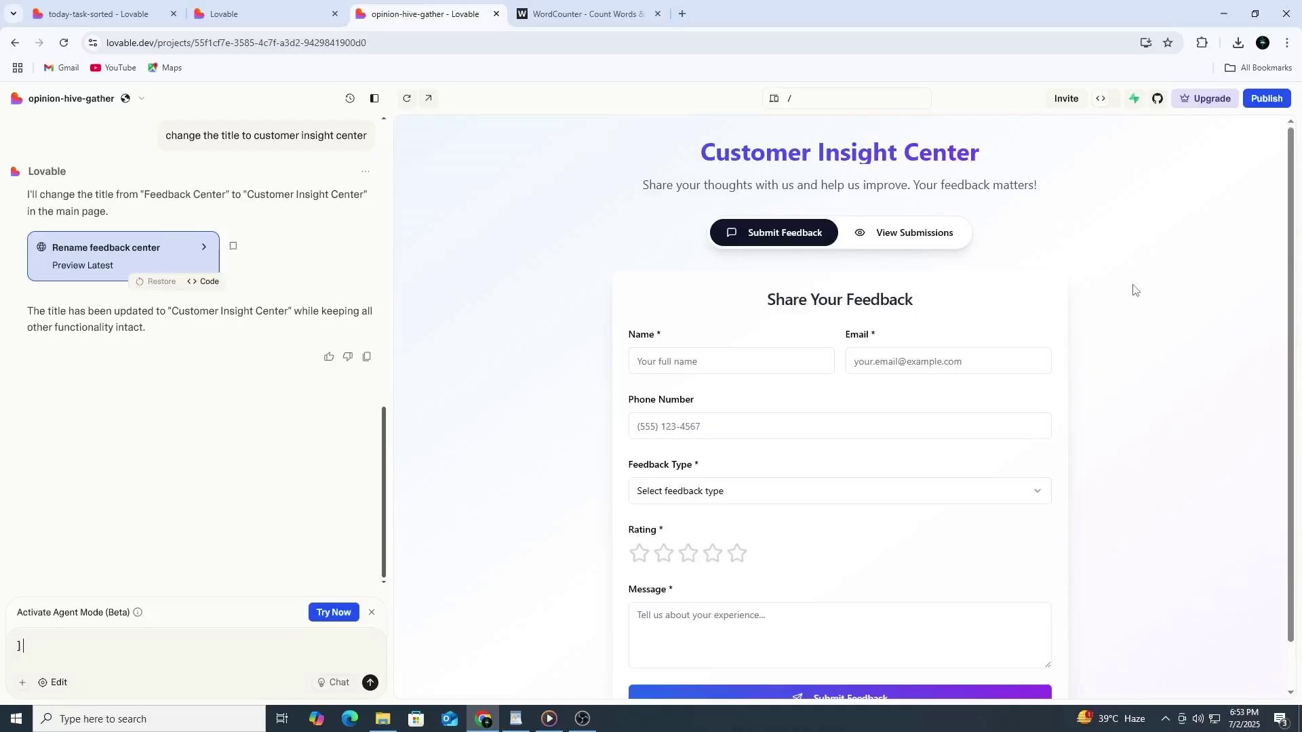
type("[")
left_click_drag(982, 149, 695, 159)
left_click(647, 183)
Send the chat request "show all feedback entries in a grid view" and dismiss the Agent Mode banner
key("BackSpace")
key("BackSpace")
type("show all feedback entried")
key("BackSpace")
type("s ")
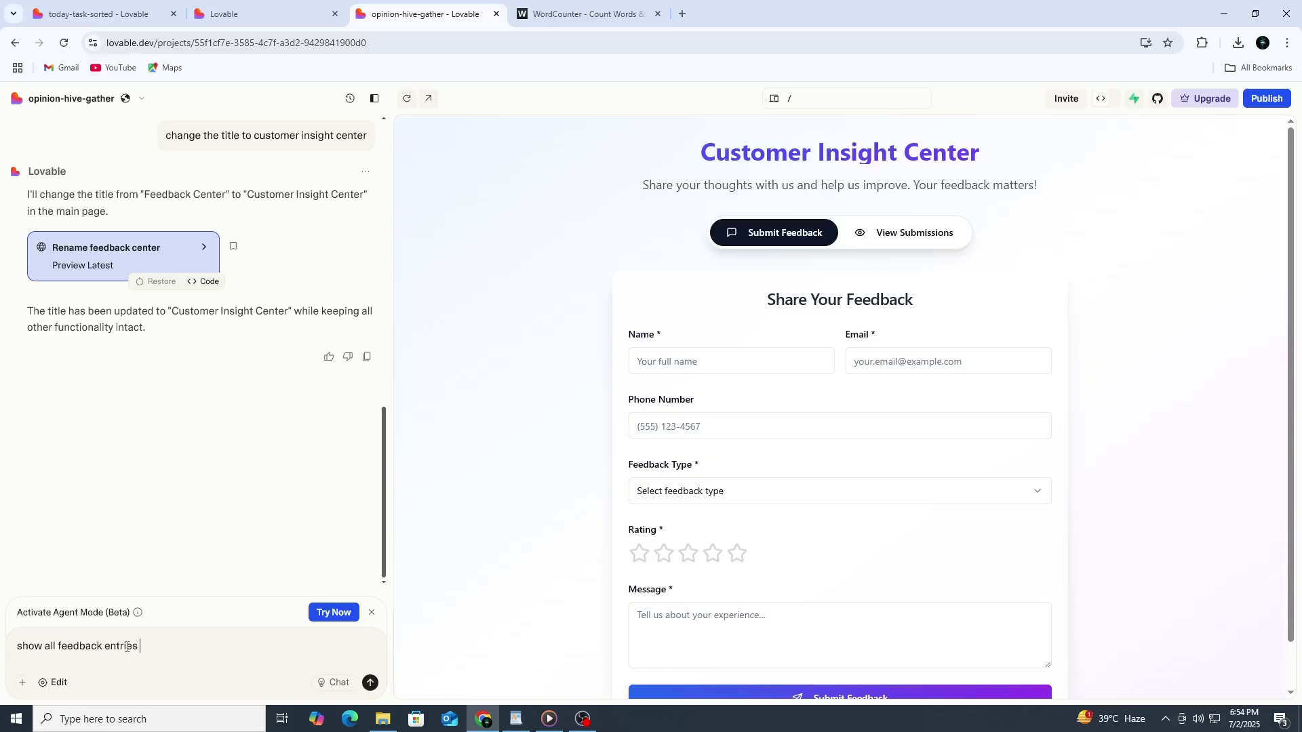
type("in a grid view")
key("Return")
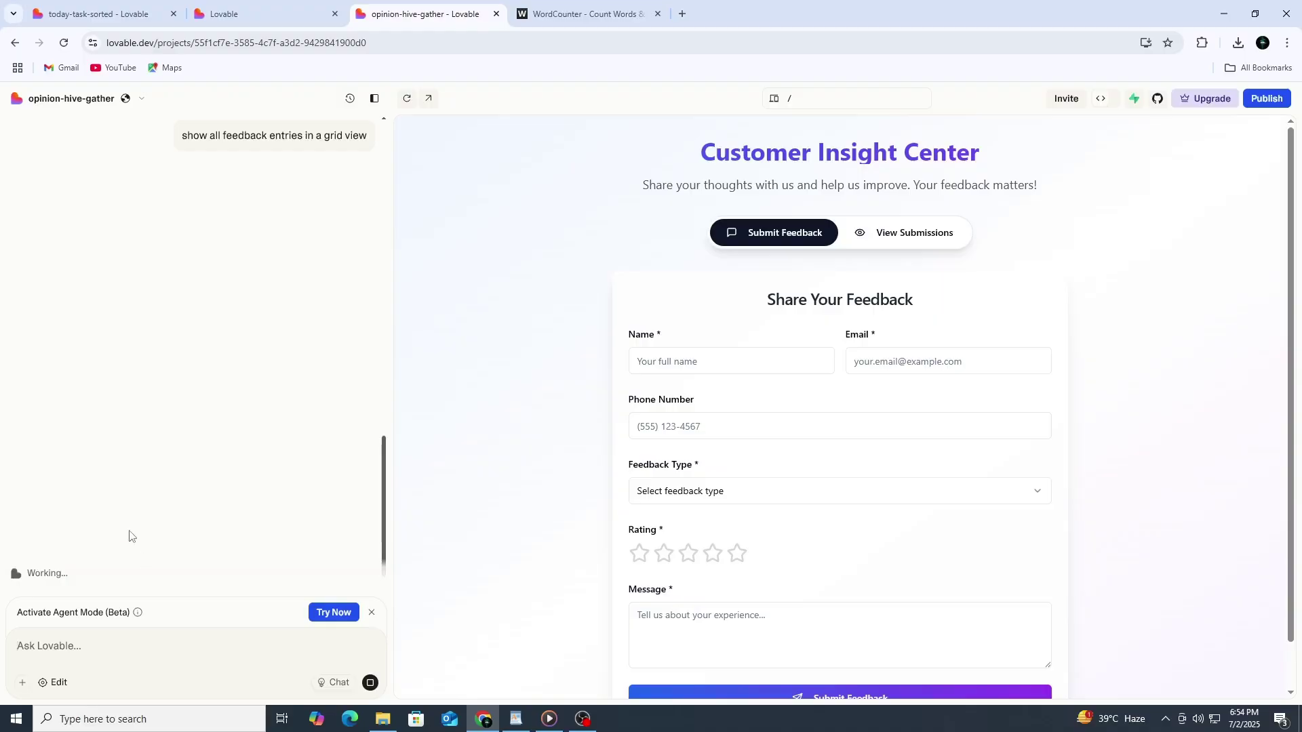
left_click(372, 612)
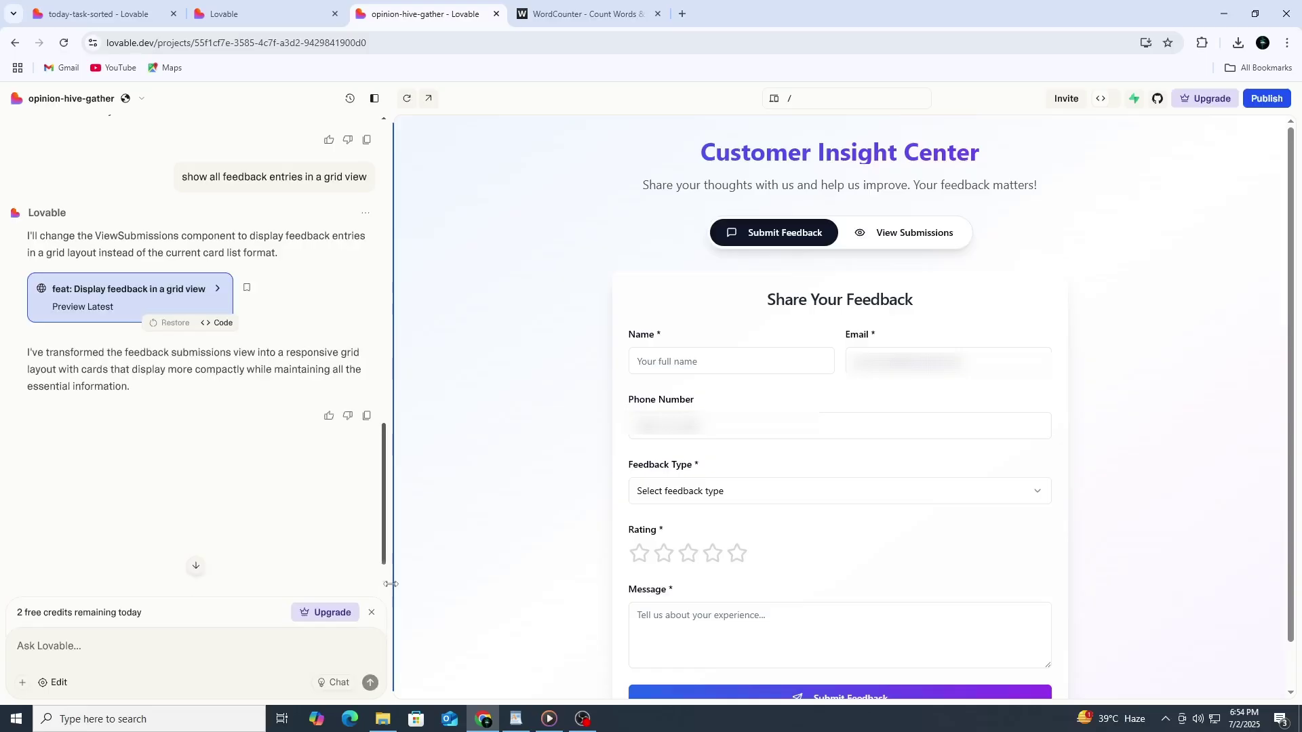
Check the submissions view and try to complete the feedback form with saved contact details and a five-star rating
left_click(916, 234)
left_click(790, 233)
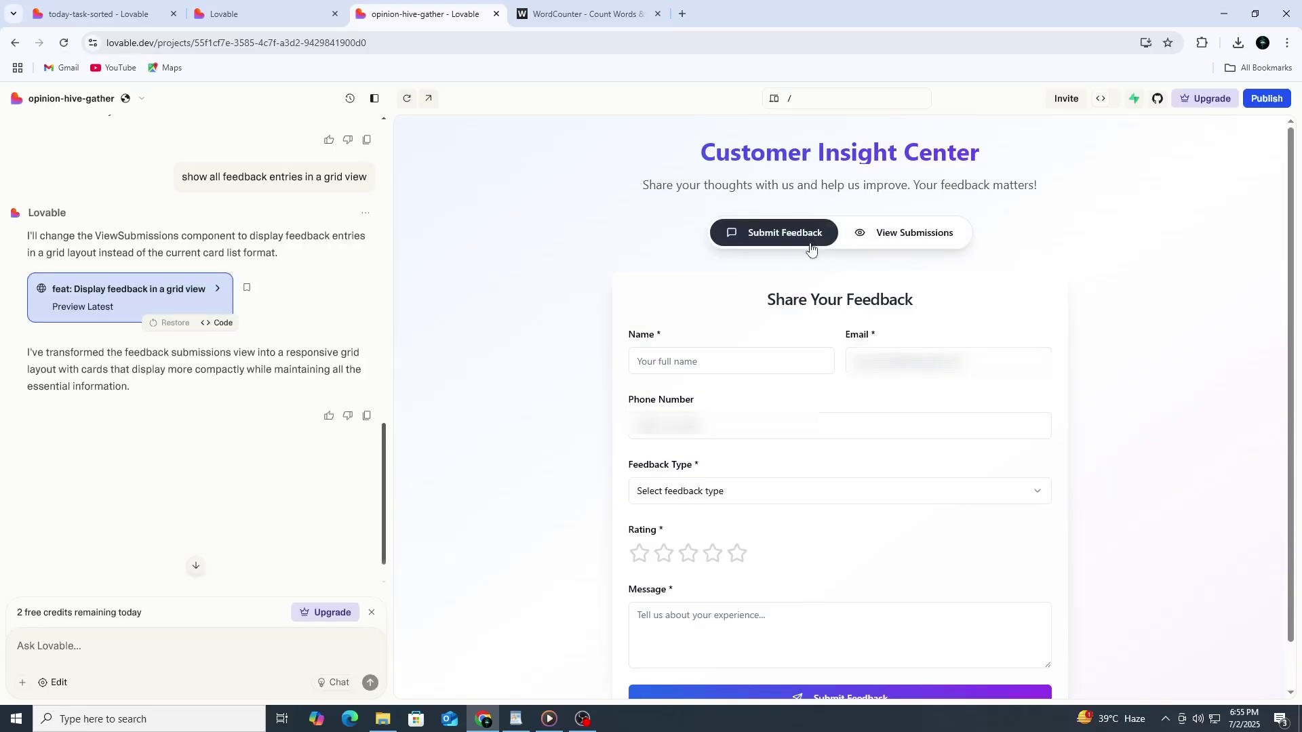
left_click(726, 360)
left_click(764, 398)
left_click(739, 550)
left_click(733, 610)
left_click(909, 233)
left_click(790, 233)
Submit a test feedback entry with the saved contact details, a feedback type, a five-star rating and the message "ghjhgj"
left_click(735, 360)
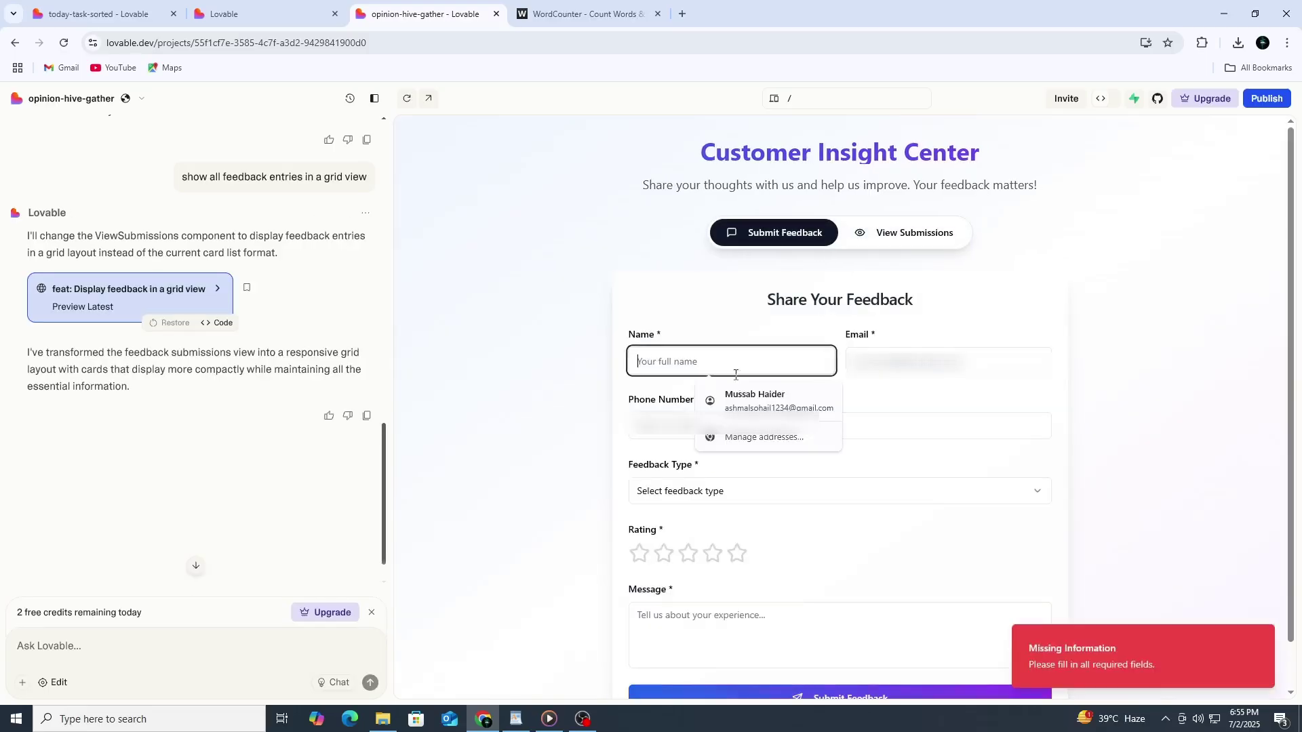
left_click(735, 400)
left_click(765, 491)
left_click(735, 549)
left_click(733, 610)
type("ghjhgj")
left_click(765, 699)
left_click(780, 234)
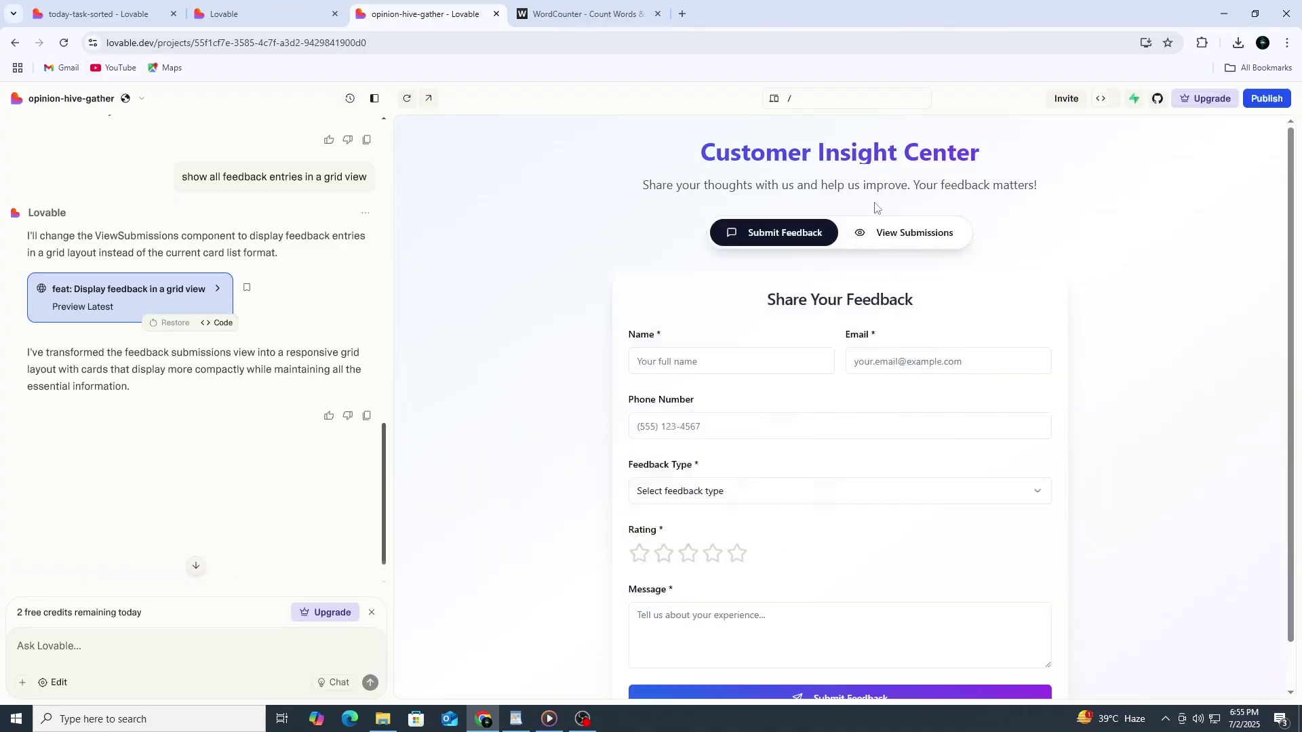
Open the app preview in its own browser tab, check its submissions view and return to the feedback form
left_click(427, 100)
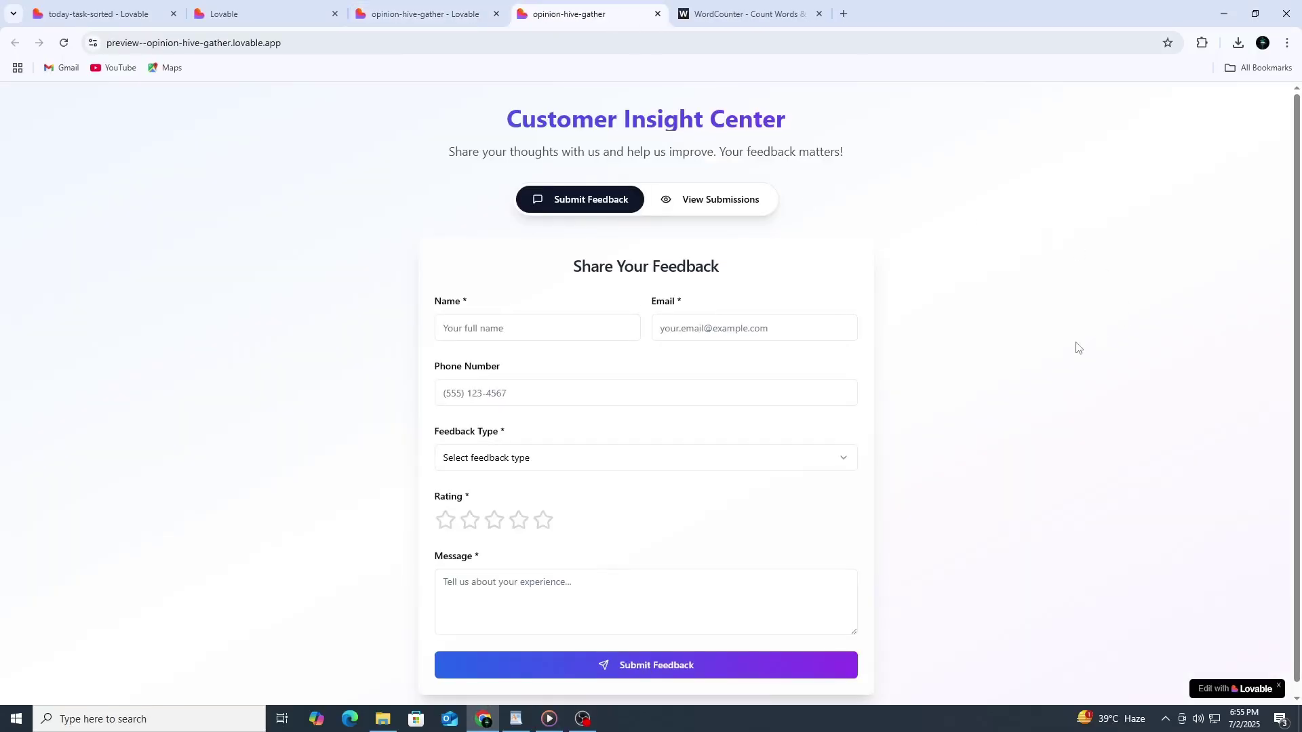
left_click(731, 199)
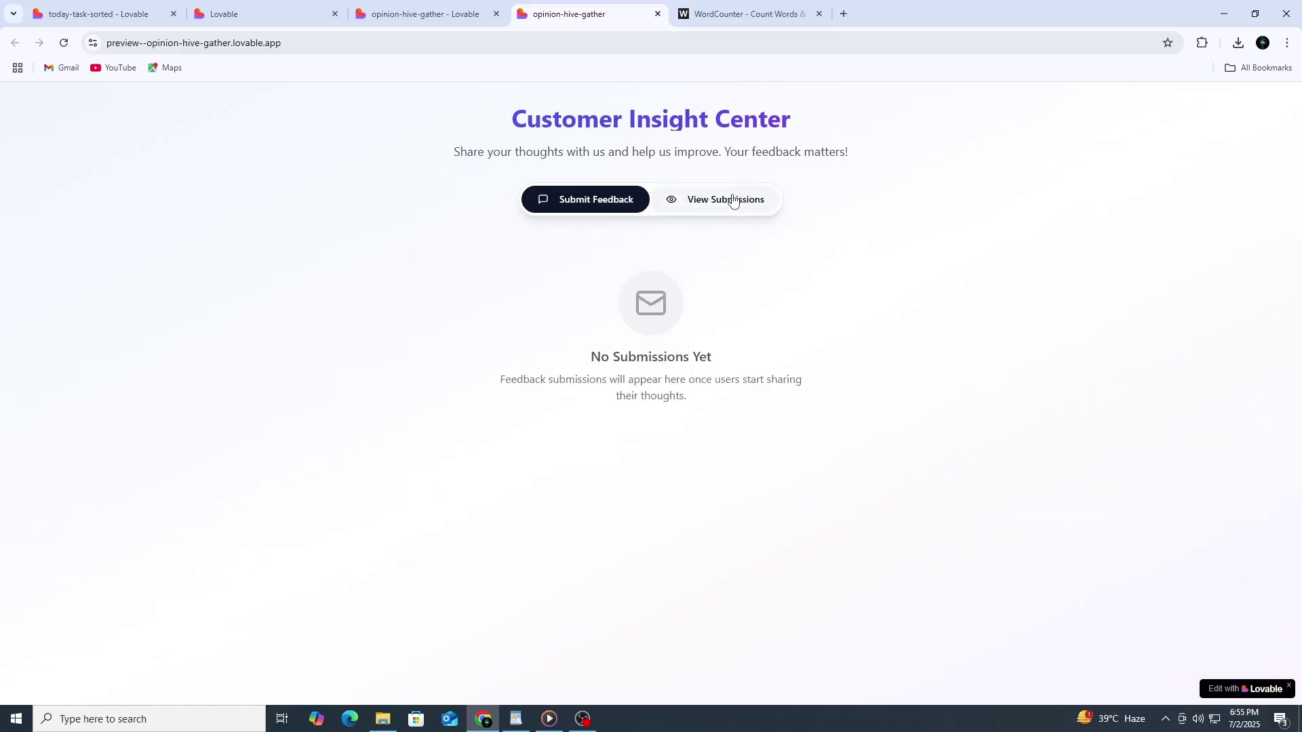
left_click(606, 209)
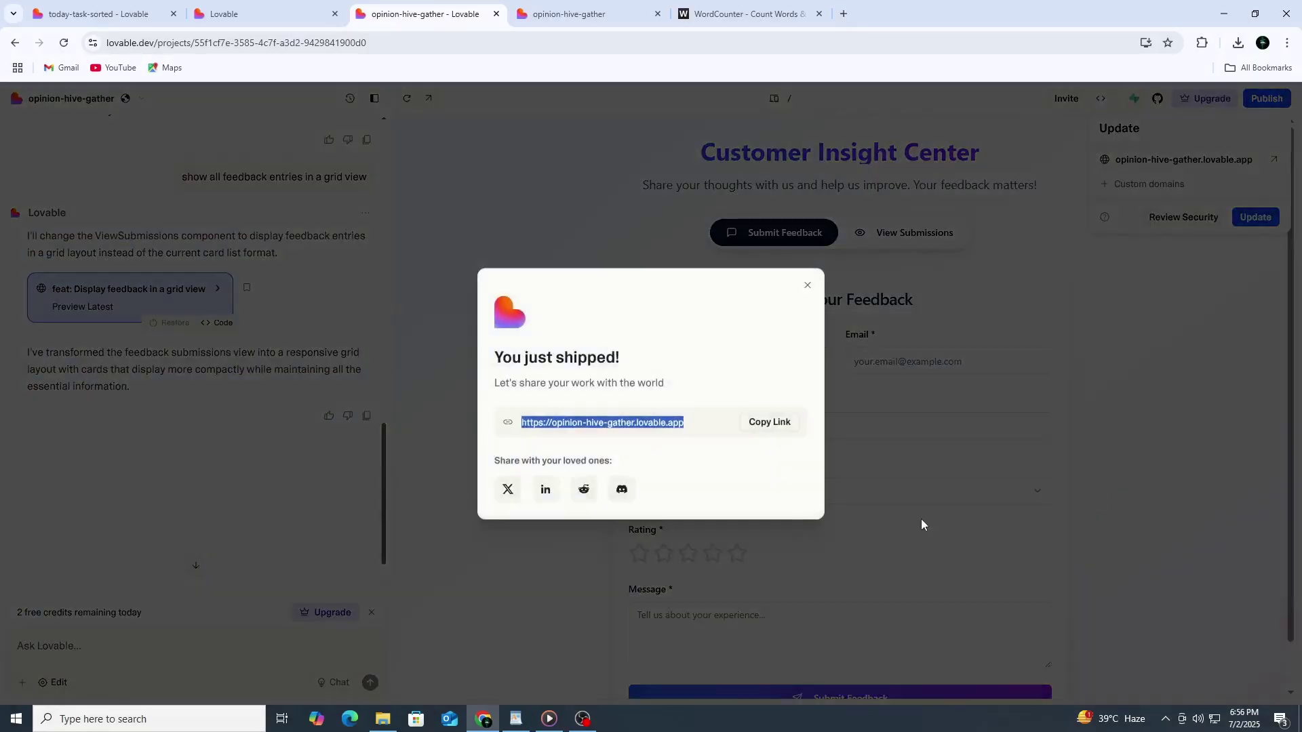
Copy the published app's link from the share dialog, close the dialog and open the link in a new browser tab
left_click(787, 427)
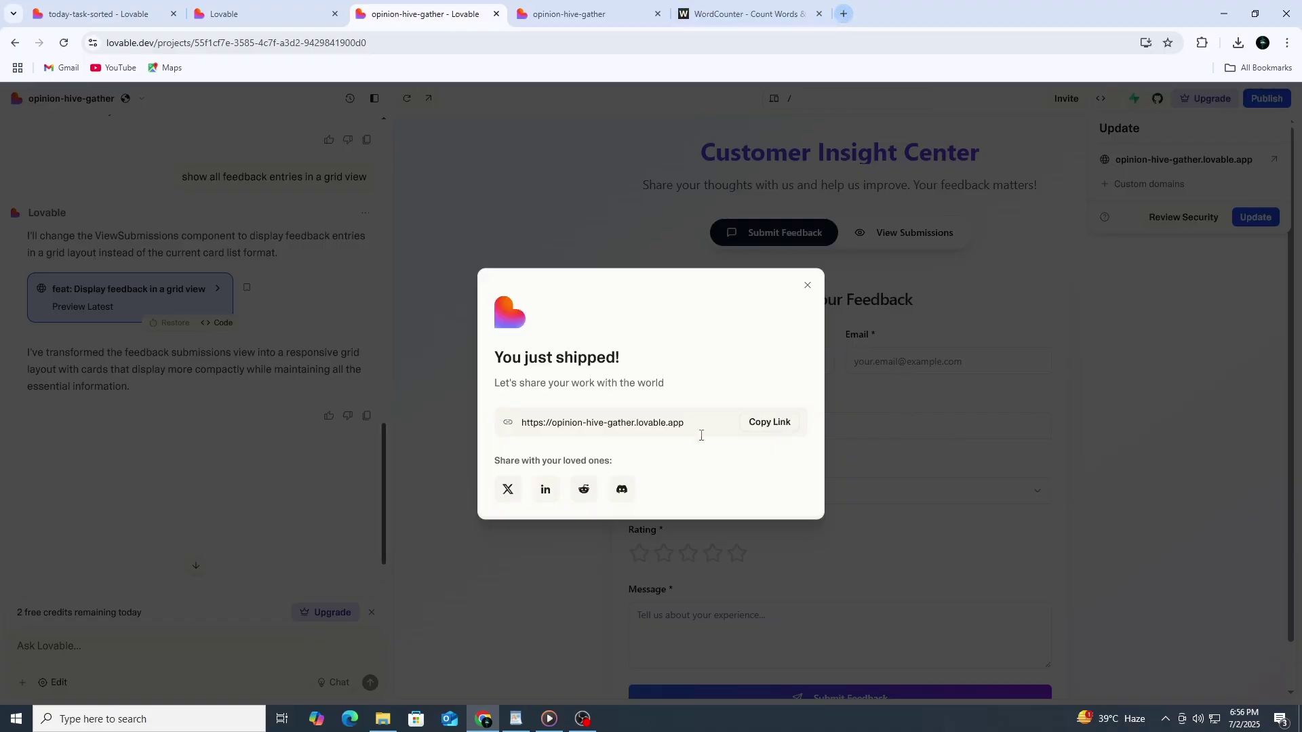
left_click(807, 285)
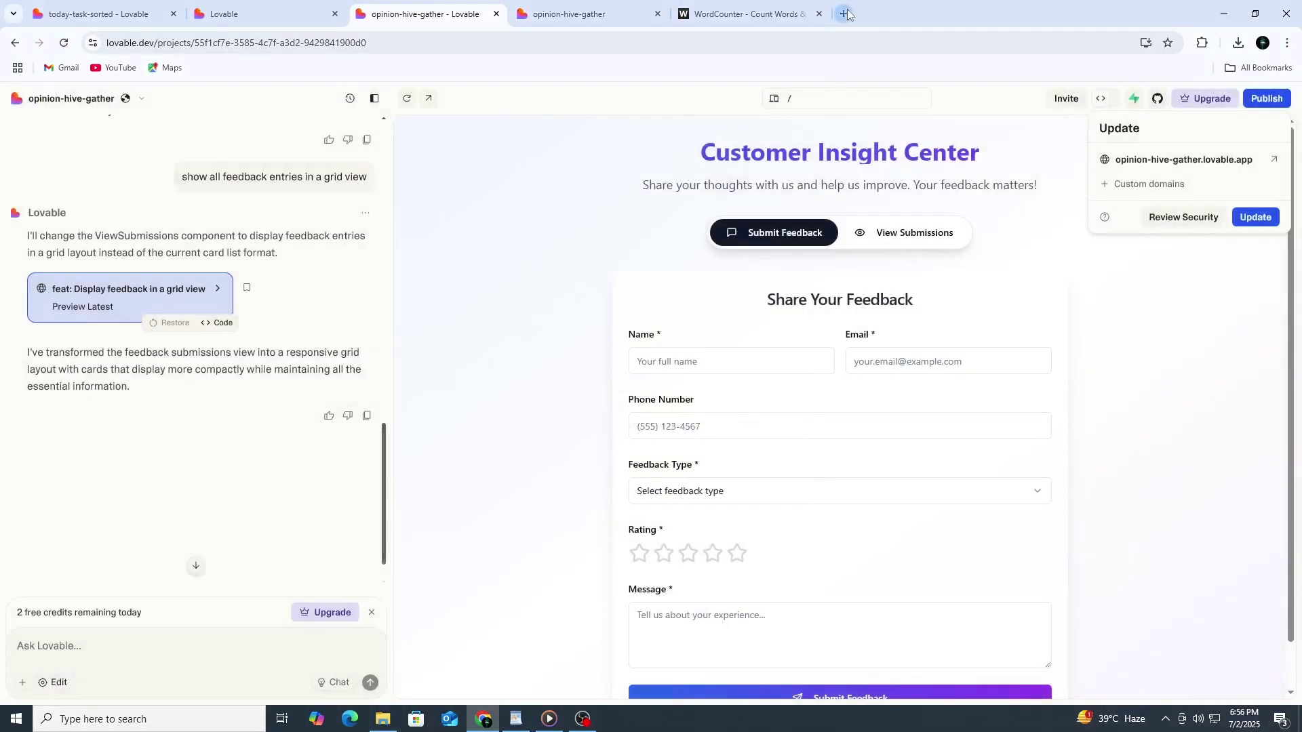
left_click(843, 13)
key("ctrl+v")
key("Return")
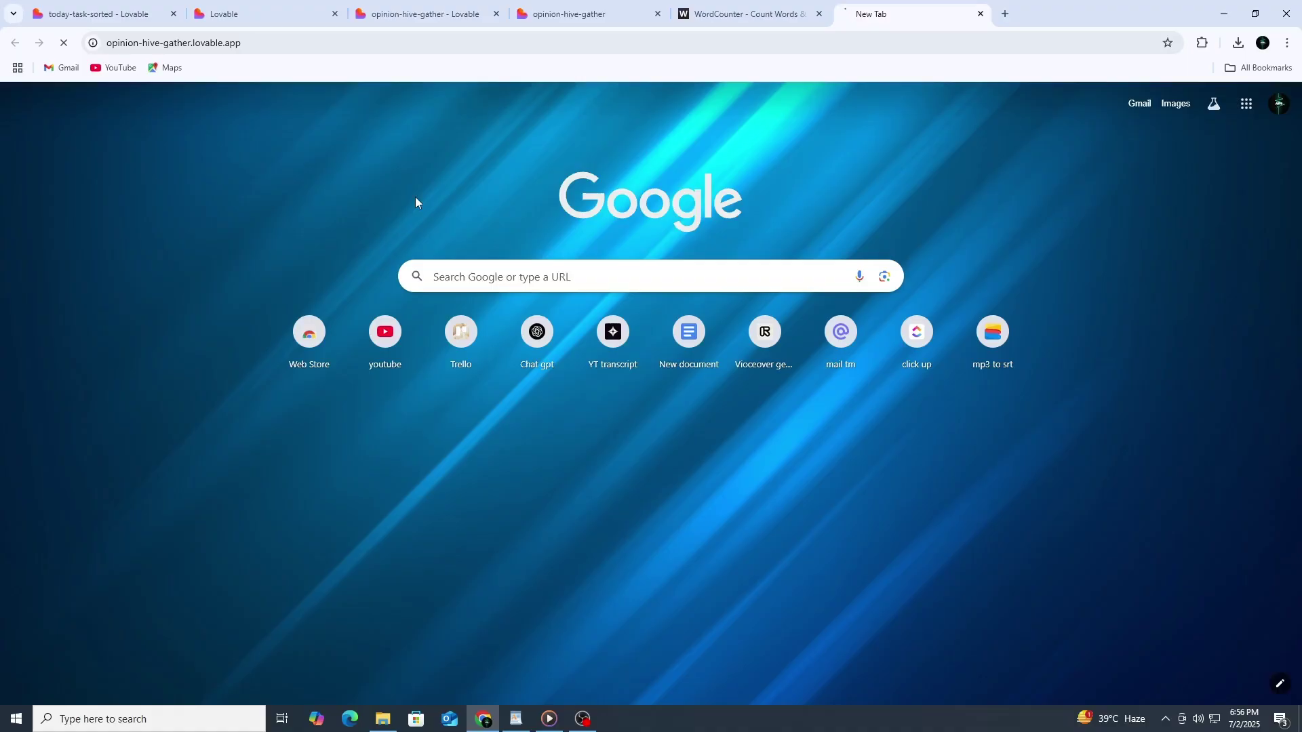
left_click(428, 14)
left_click(882, 14)
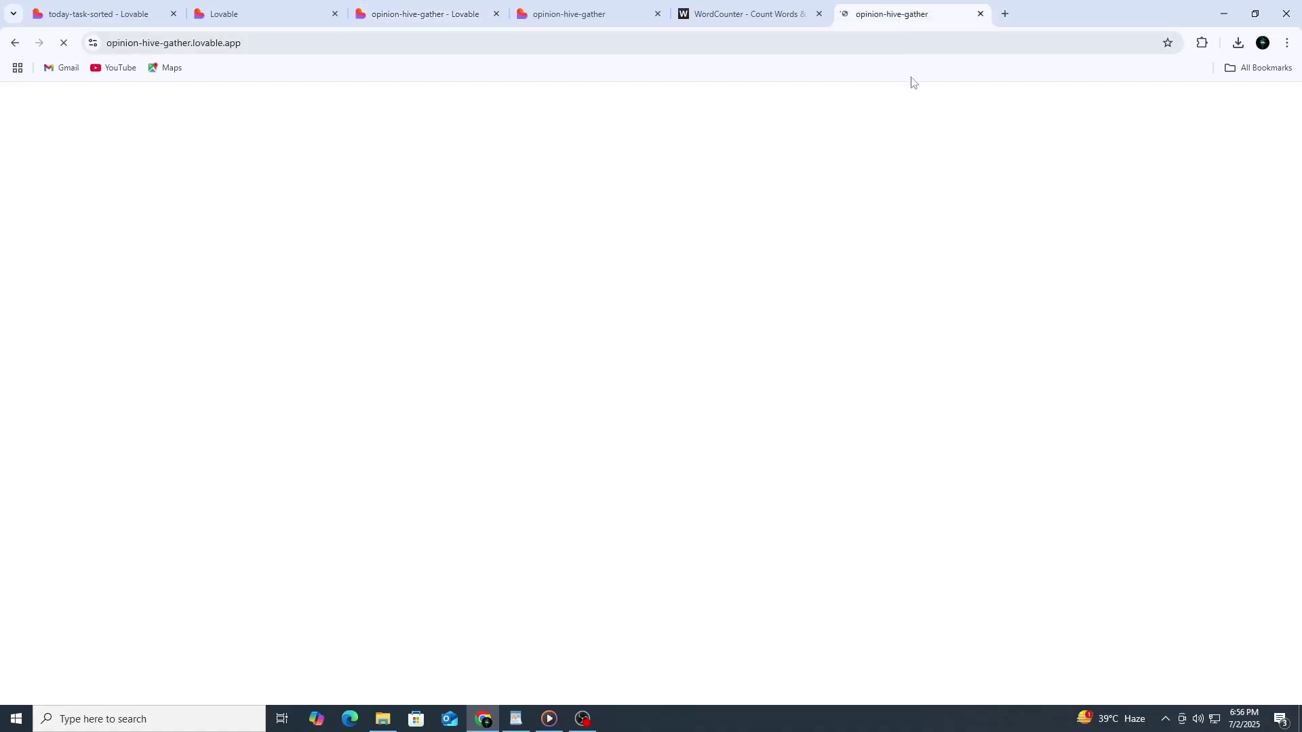